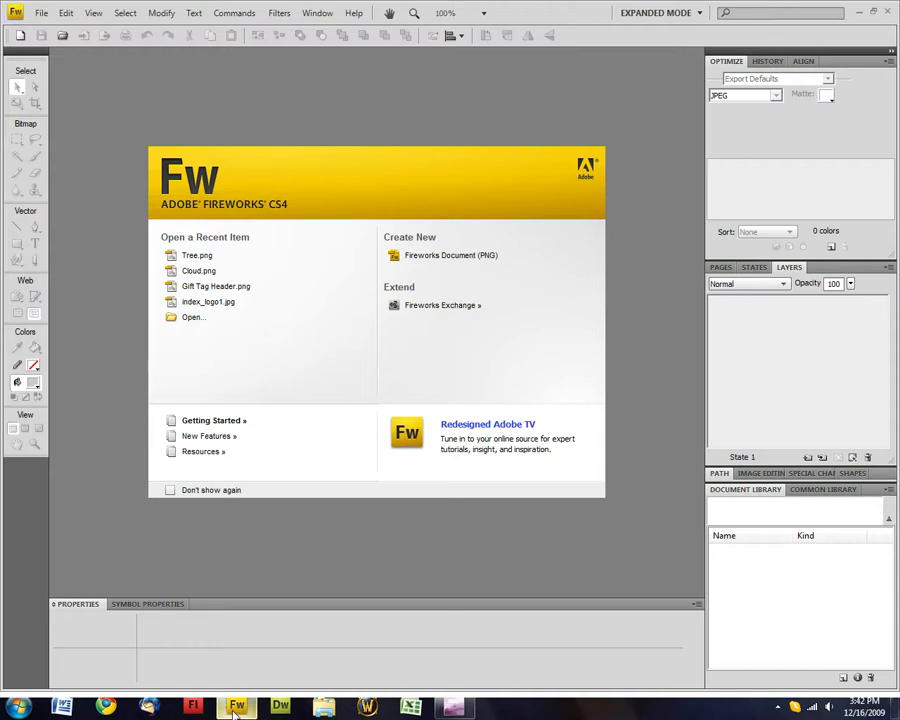
Step: Create a new document with a 400 by 300 pixel transparent canvas at 96 pixels/inch
{"action": "mouse_move", "coordinate": [259, 688]}
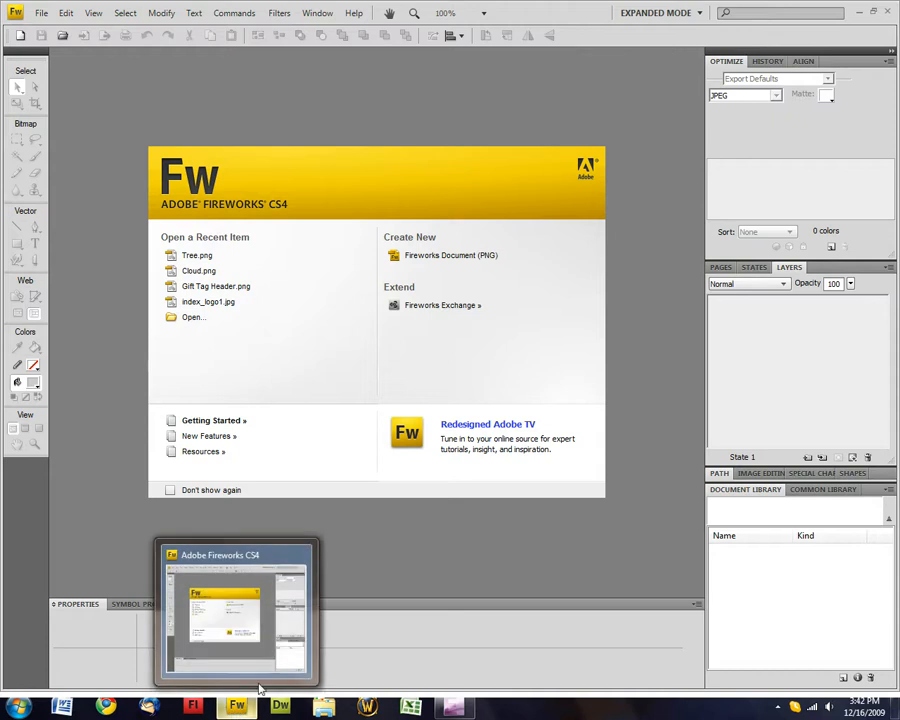
{"action": "left_click", "coordinate": [447, 257]}
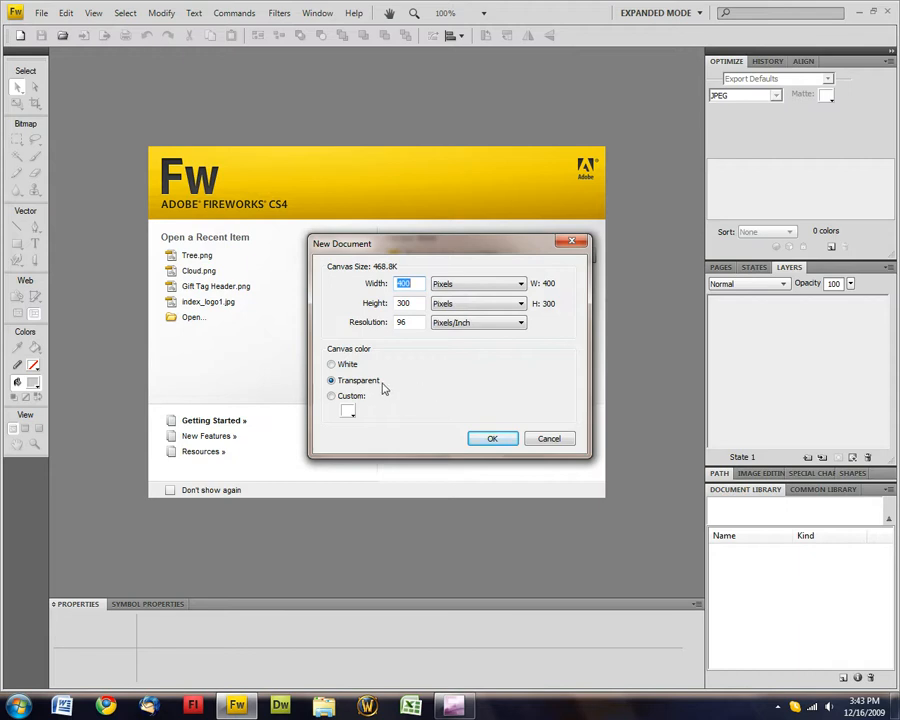
{"action": "left_click", "coordinate": [490, 439]}
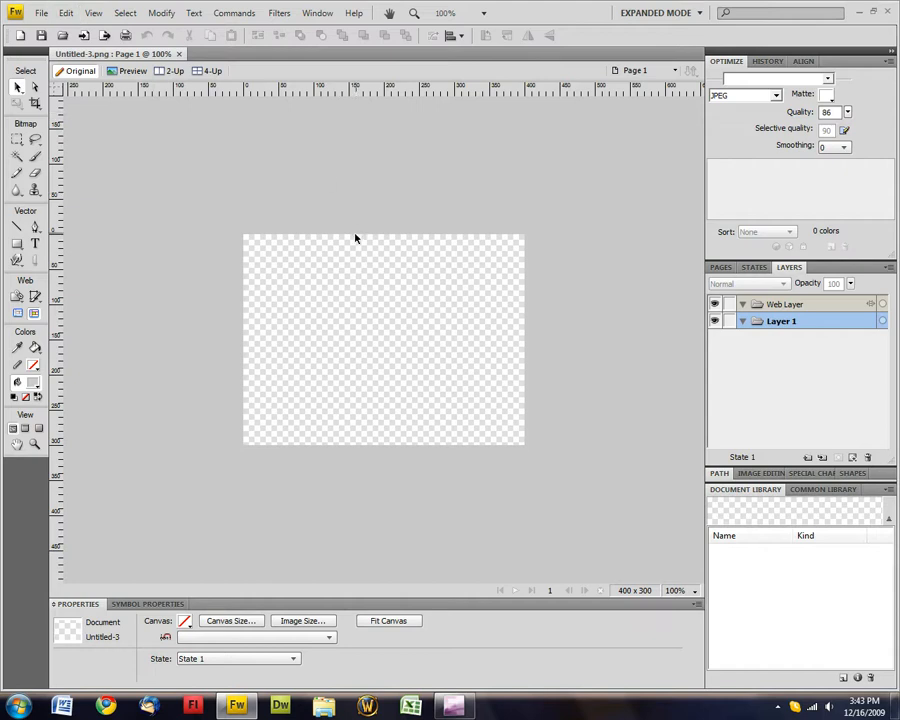
{"action": "left_click", "coordinate": [66, 14]}
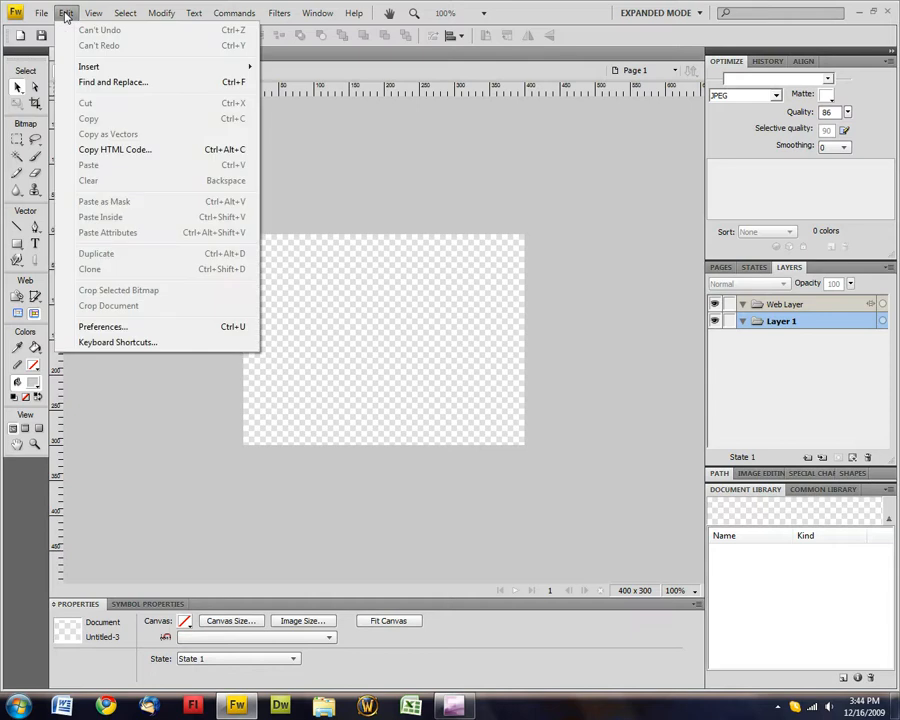
{"action": "mouse_move", "coordinate": [88, 67]}
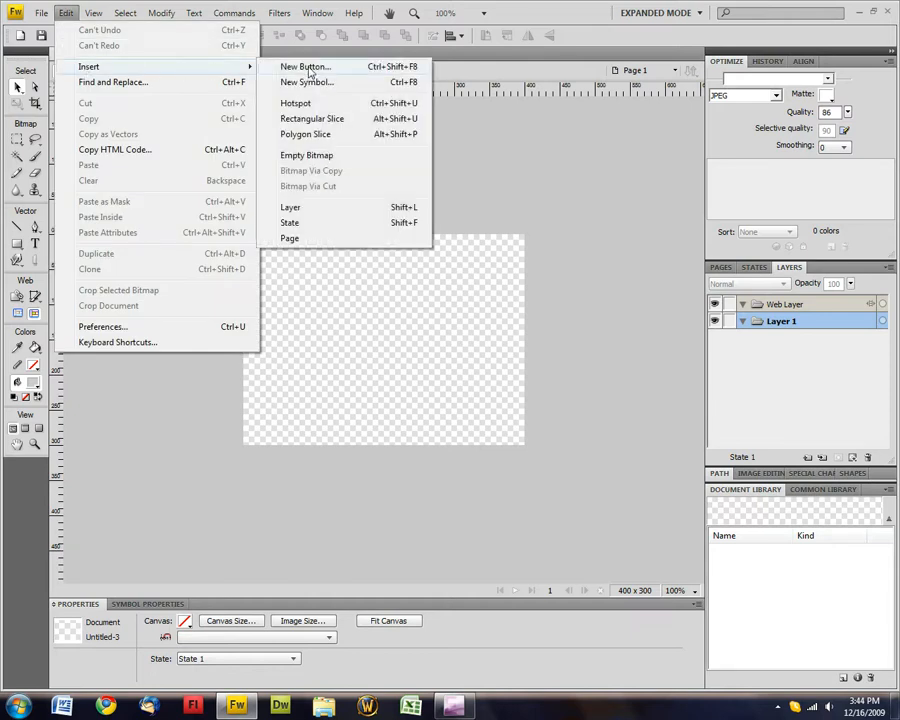
{"action": "left_click", "coordinate": [548, 158]}
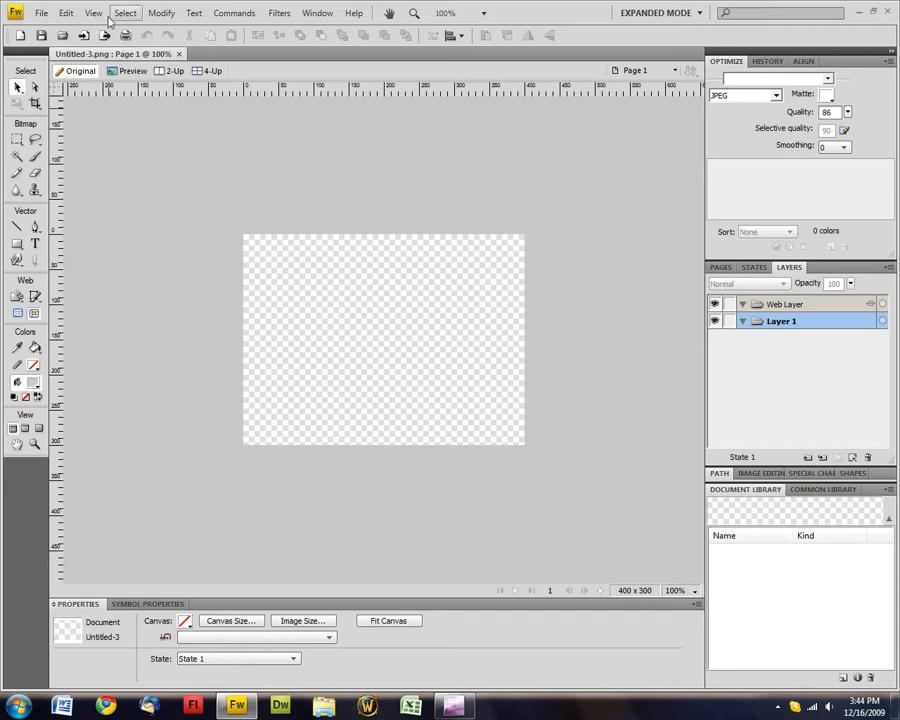
Step: Insert a new button symbol into the document and open it for editing
{"action": "left_click", "coordinate": [66, 12]}
{"action": "mouse_move", "coordinate": [100, 70]}
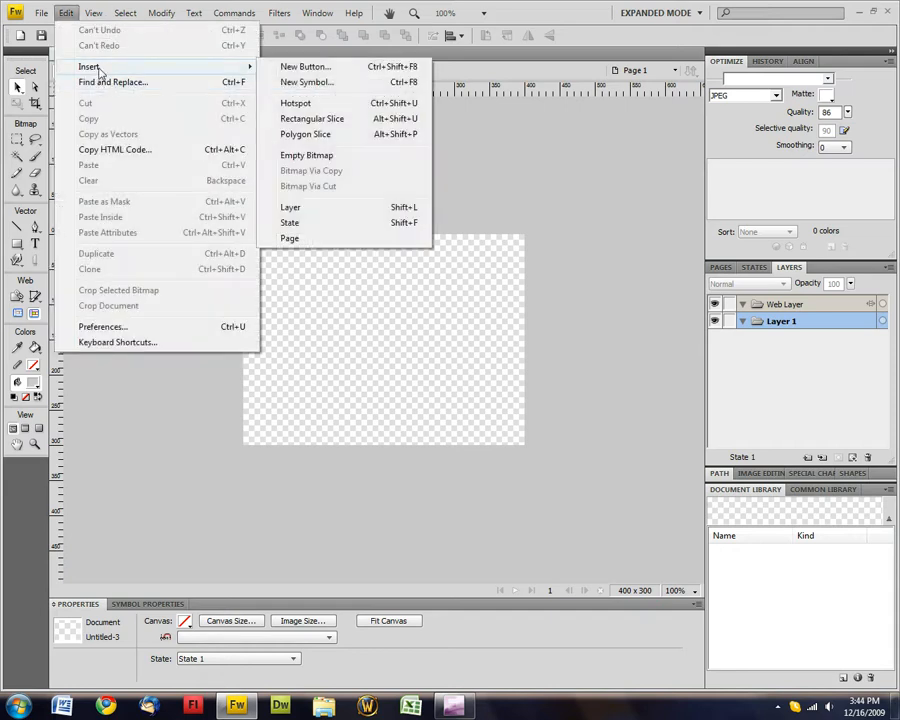
{"action": "left_click", "coordinate": [305, 64]}
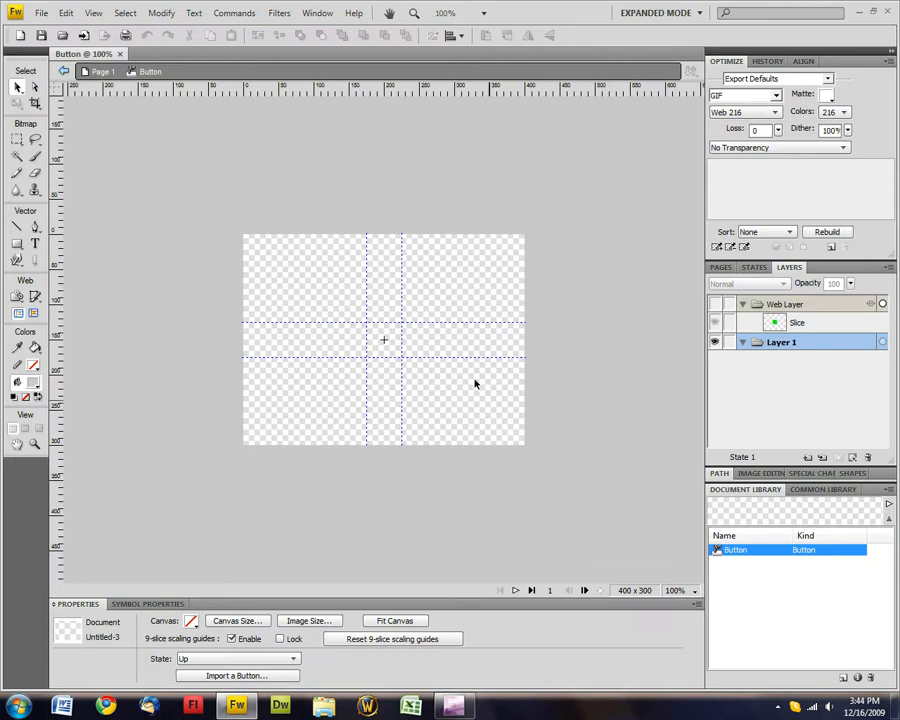
Step: Draw a rectangle about 178 by 53 pixels for the button's Up state and shift it onto the canvas centre mark
{"action": "left_click", "coordinate": [17, 246]}
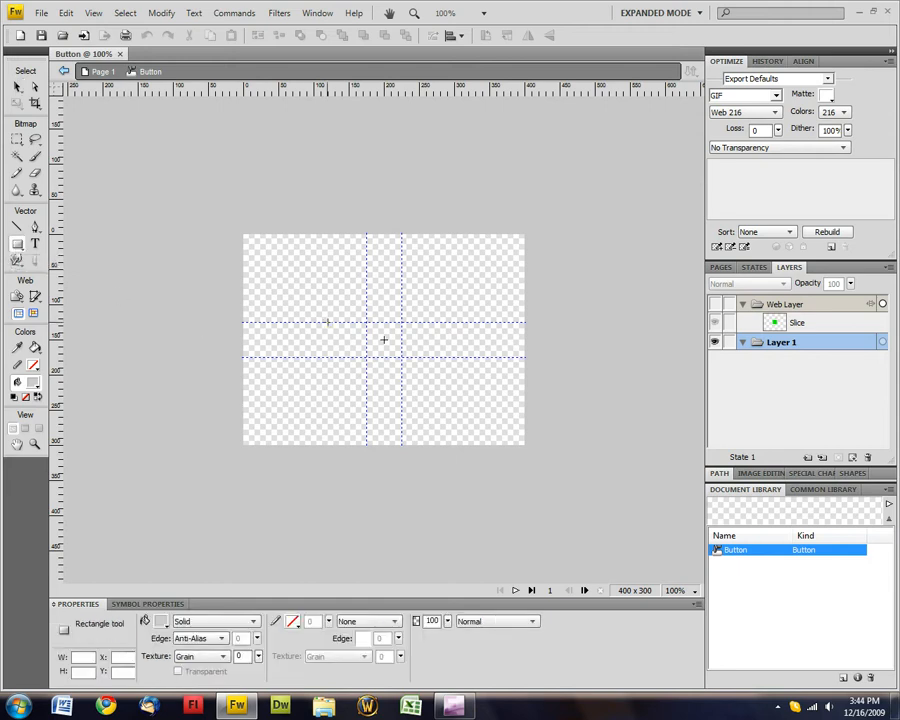
{"action": "left_click_drag", "start_coordinate": [324, 322], "coordinate": [451, 359]}
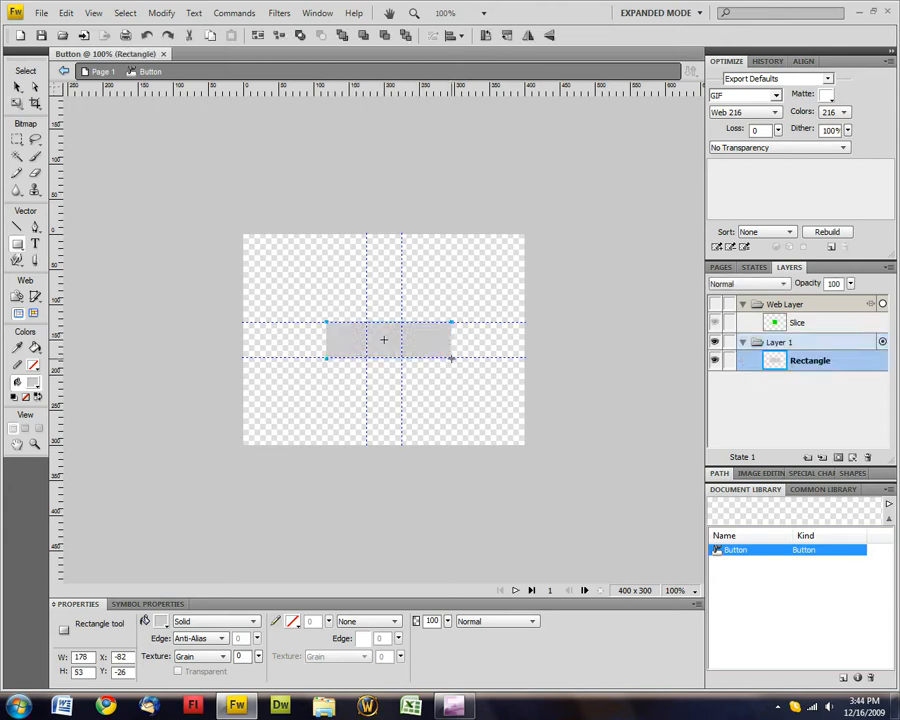
{"action": "left_click", "coordinate": [17, 87]}
{"action": "left_click_drag", "start_coordinate": [348, 344], "coordinate": [340, 342]}
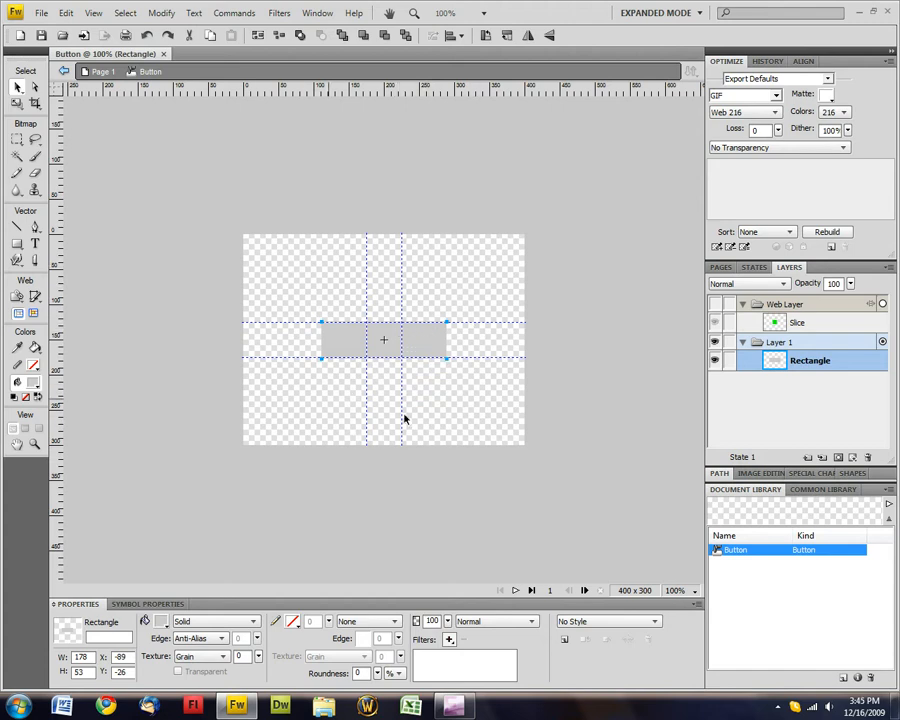
Step: Resize the rectangle to 175 by 50 pixels and recentre it on the canvas
{"action": "double_click", "coordinate": [78, 657]}
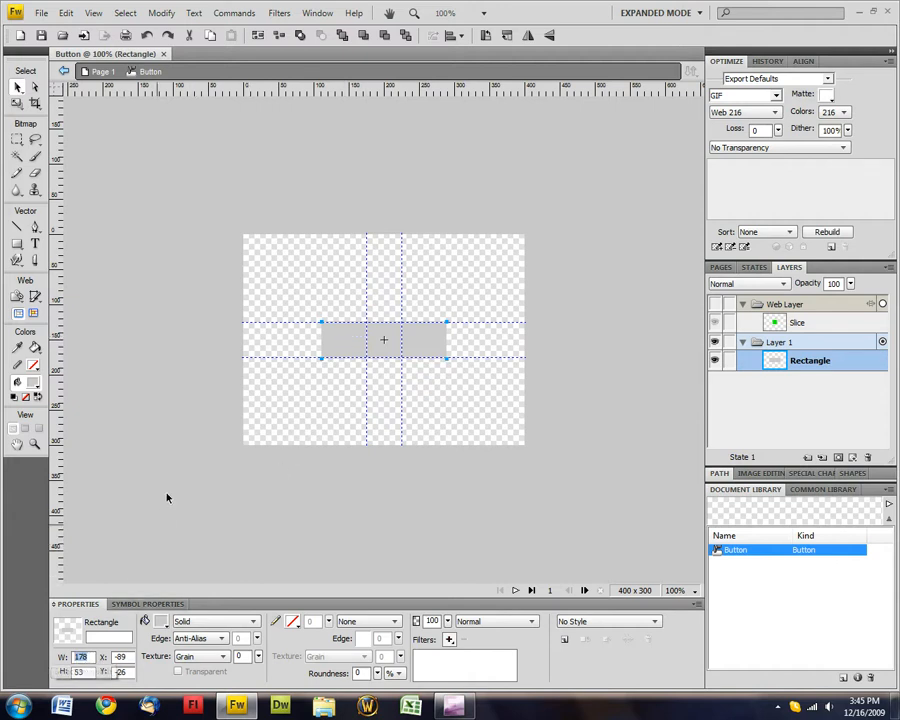
{"action": "type", "text": "175"}
{"action": "key", "text": "Return"}
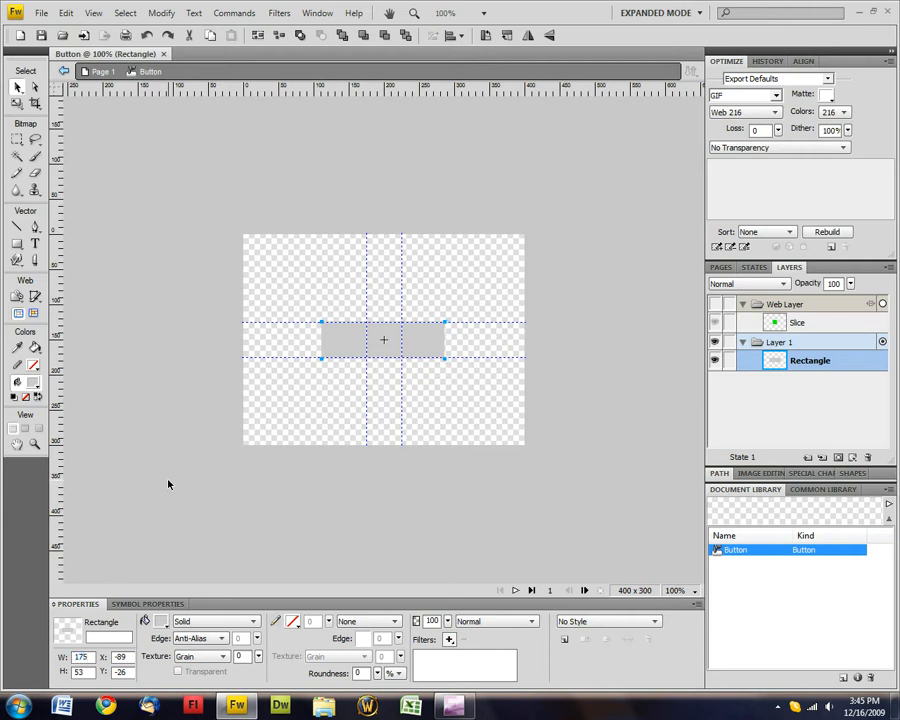
{"action": "left_click", "coordinate": [88, 672]}
{"action": "key", "text": "Return"}
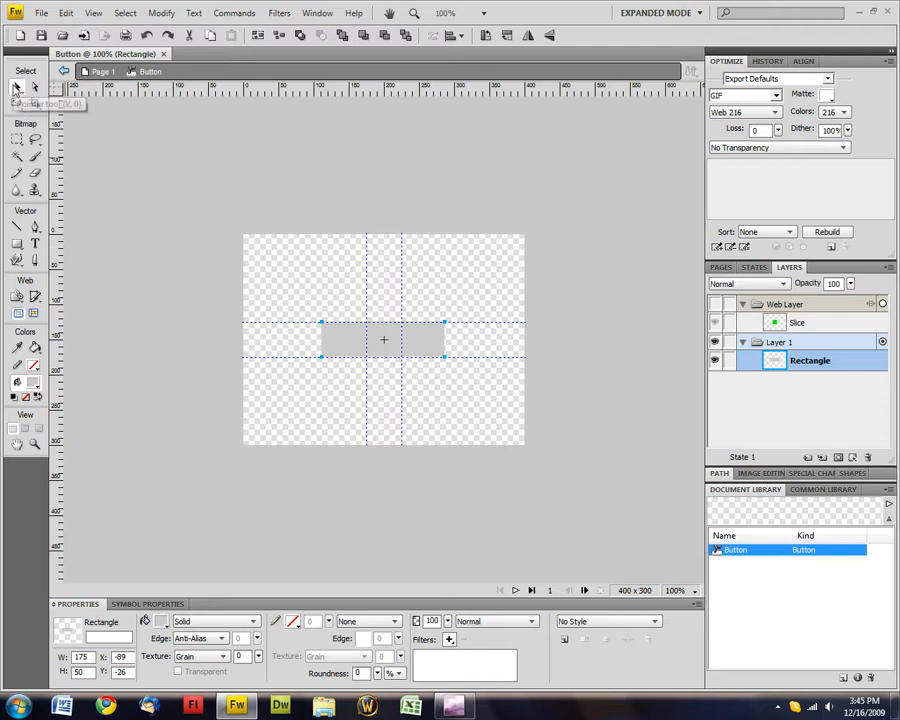
{"action": "left_click_drag", "start_coordinate": [327, 344], "coordinate": [348, 342]}
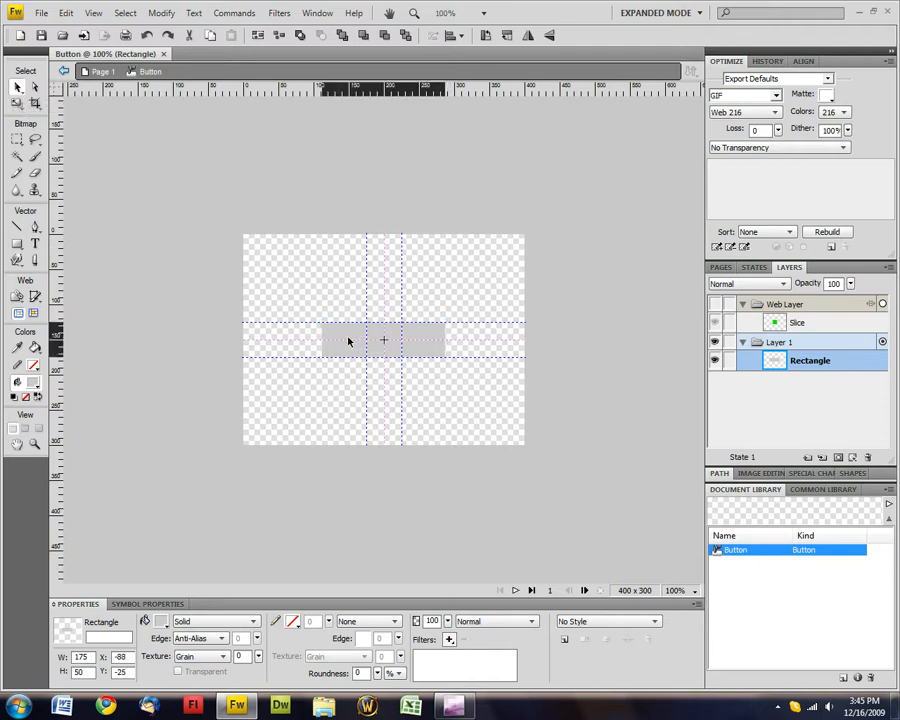
{"action": "left_click", "coordinate": [420, 412]}
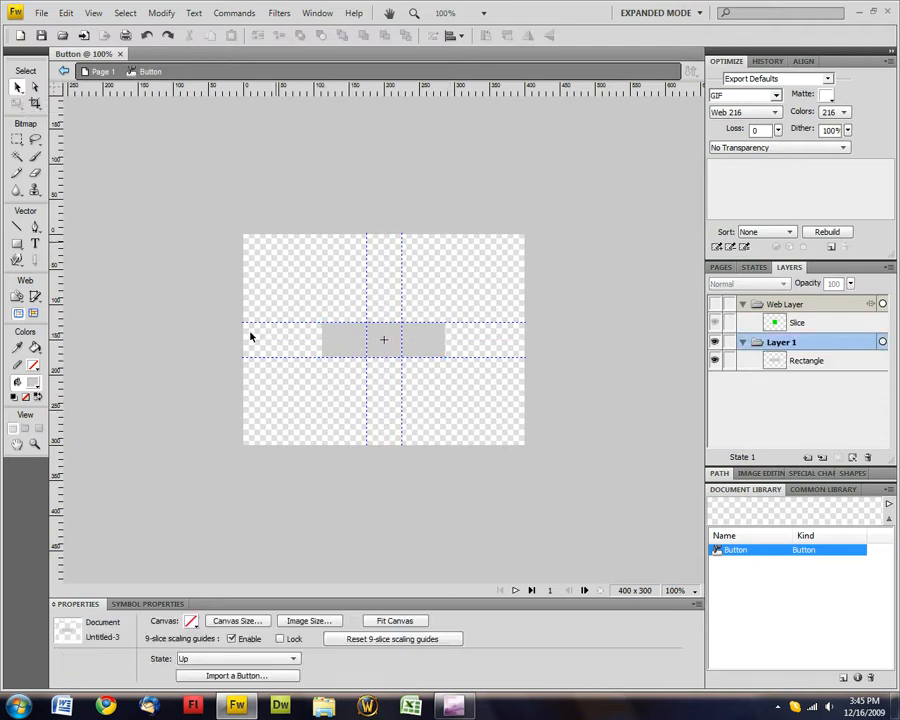
Step: Give the rectangle a solid blue fill and a black 1-Pixel Soft stroke
{"action": "left_click", "coordinate": [343, 350]}
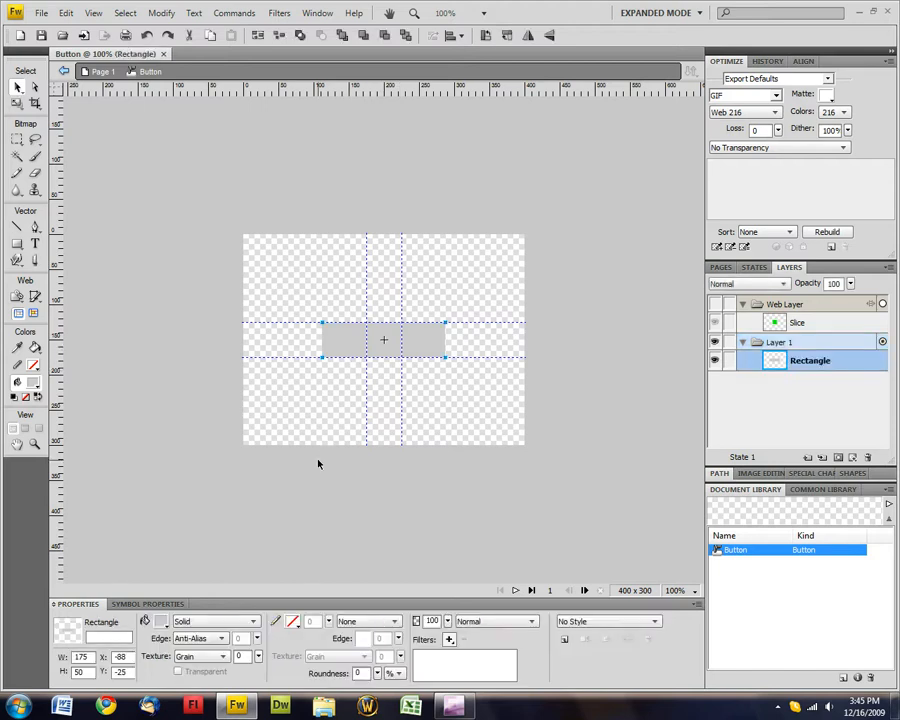
{"action": "left_click", "coordinate": [161, 623]}
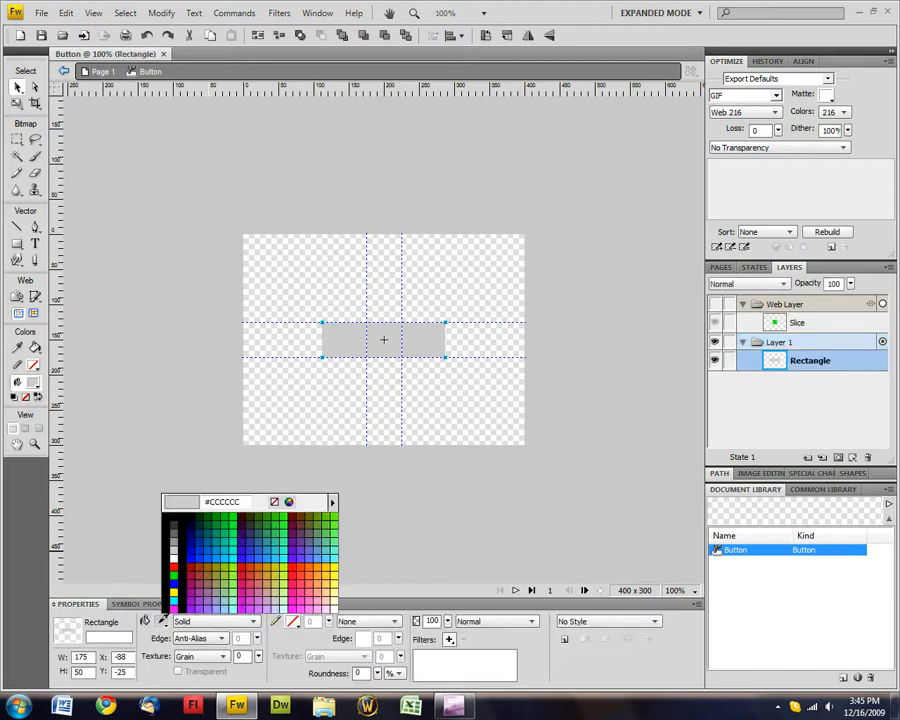
{"action": "left_click", "coordinate": [200, 557]}
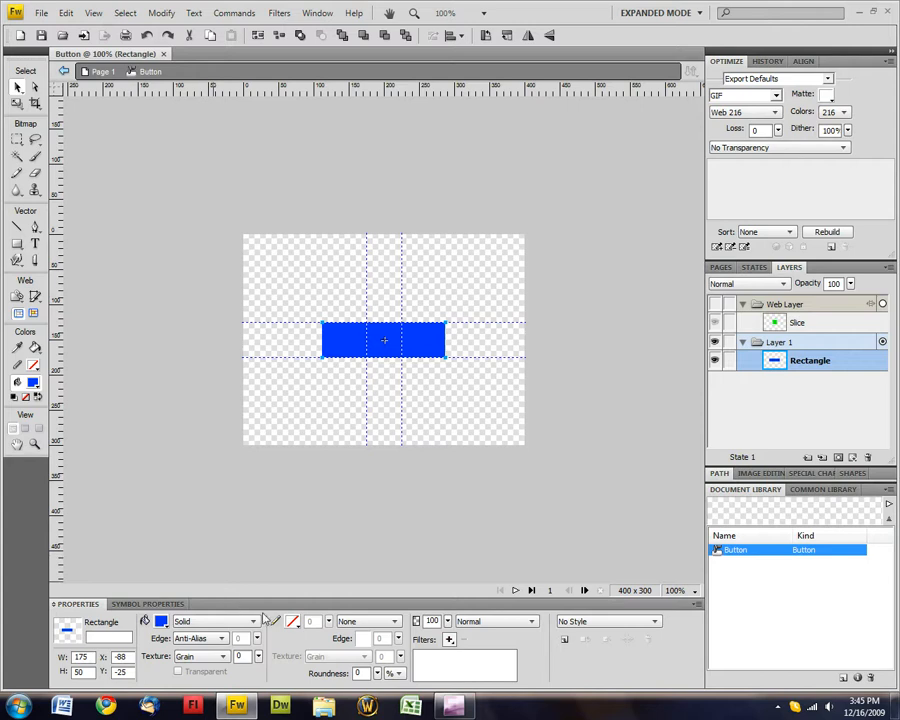
{"action": "left_click", "coordinate": [291, 624]}
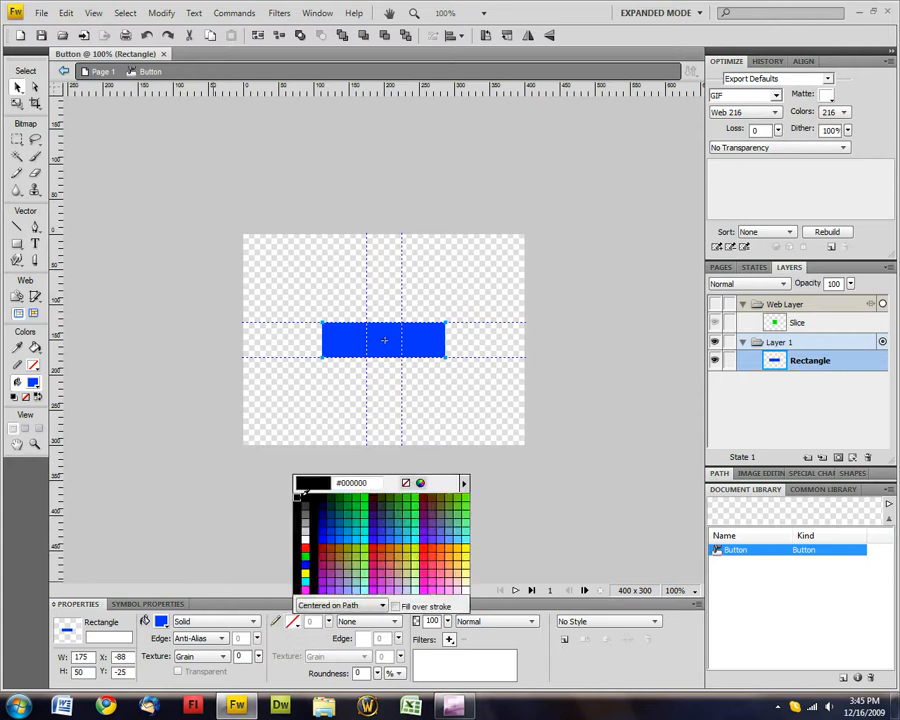
{"action": "left_click", "coordinate": [286, 578]}
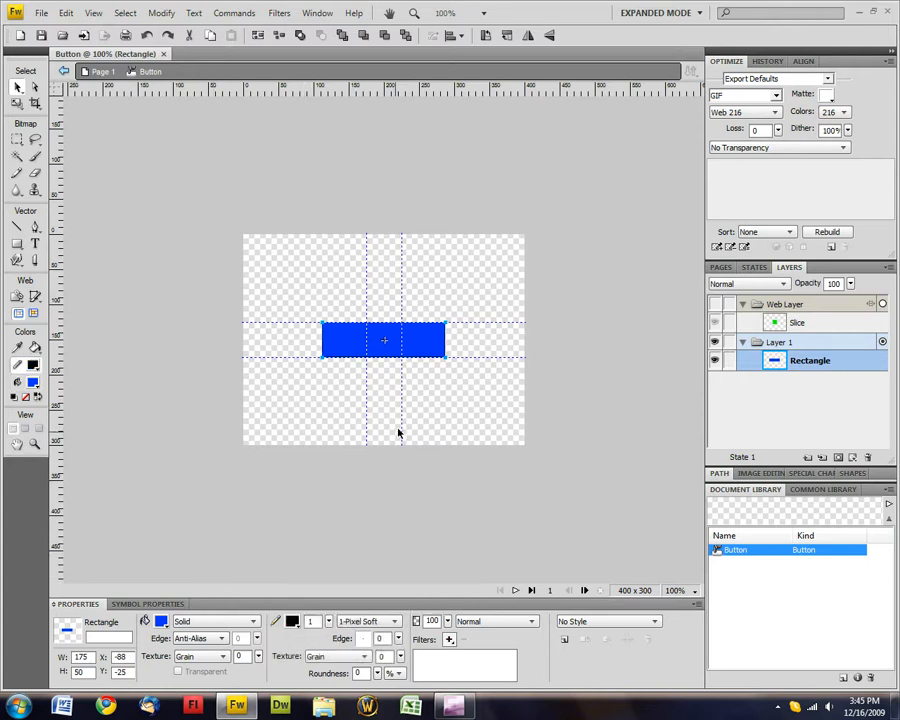
{"action": "left_click", "coordinate": [424, 398]}
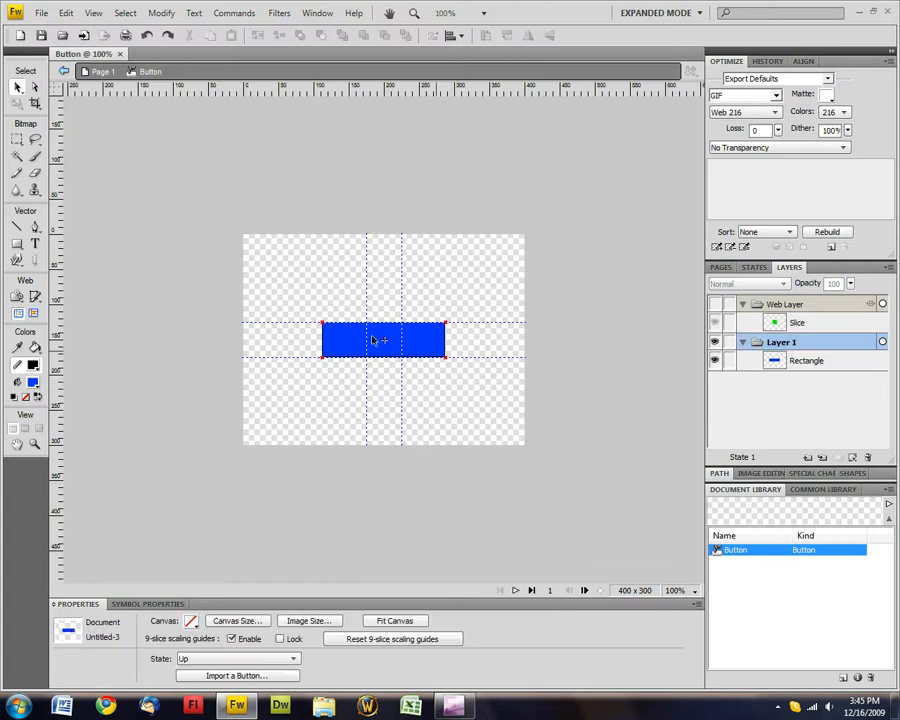
Step: Round the rectangle's corners with a roundness of 50%
{"action": "left_click", "coordinate": [341, 347]}
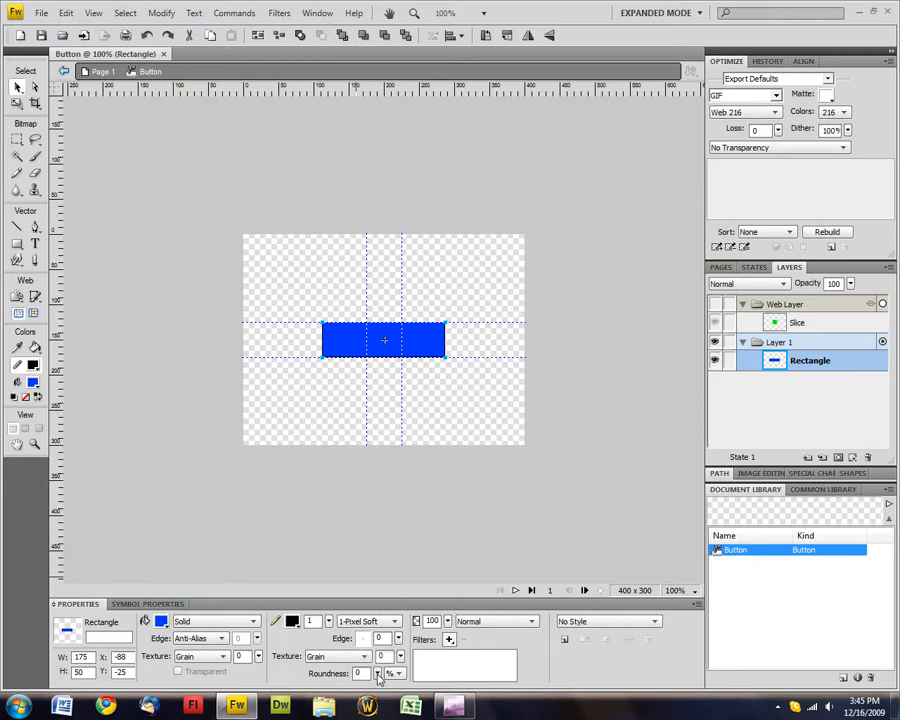
{"action": "left_click", "coordinate": [378, 675]}
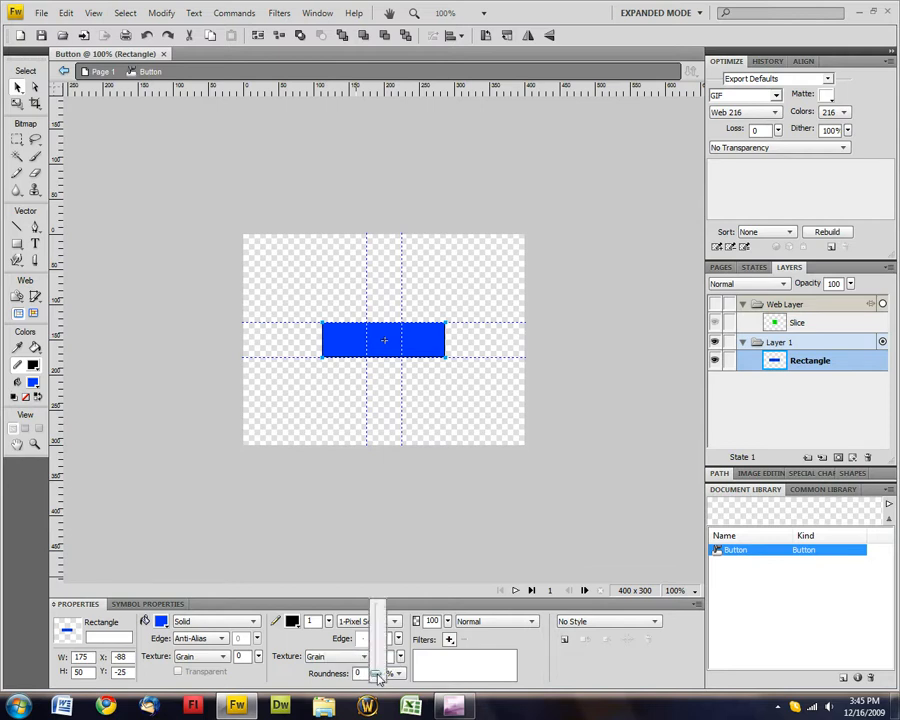
{"action": "left_click_drag", "start_coordinate": [378, 675], "coordinate": [378, 671]}
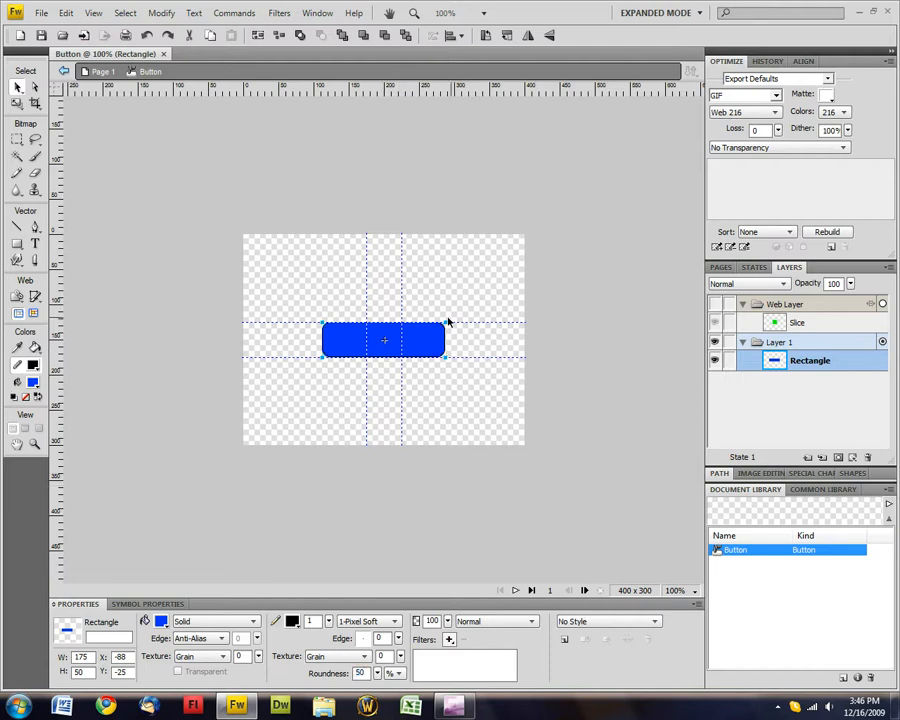
{"action": "left_click", "coordinate": [316, 365]}
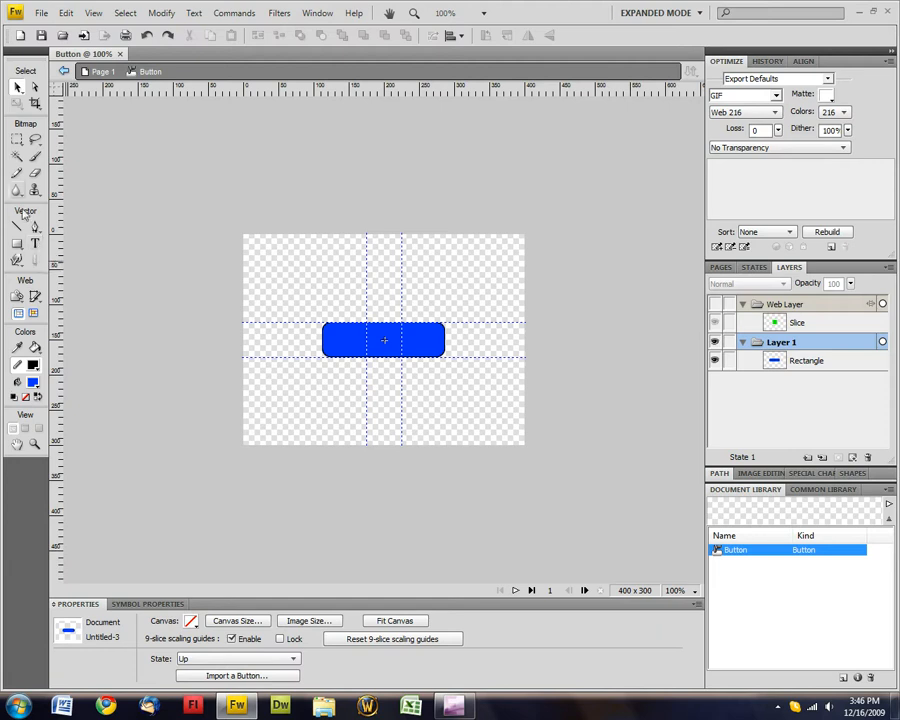
Step: Add the text "Home Page" and centre it on the blue button
{"action": "left_click", "coordinate": [36, 246]}
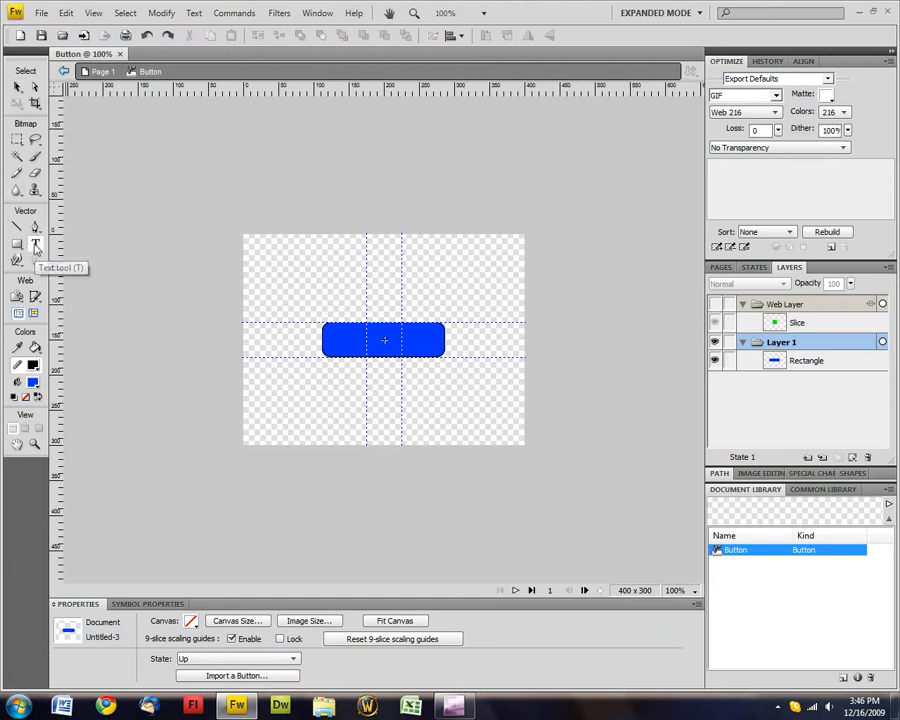
{"action": "left_click", "coordinate": [334, 339]}
{"action": "type", "text": "Home Page"}
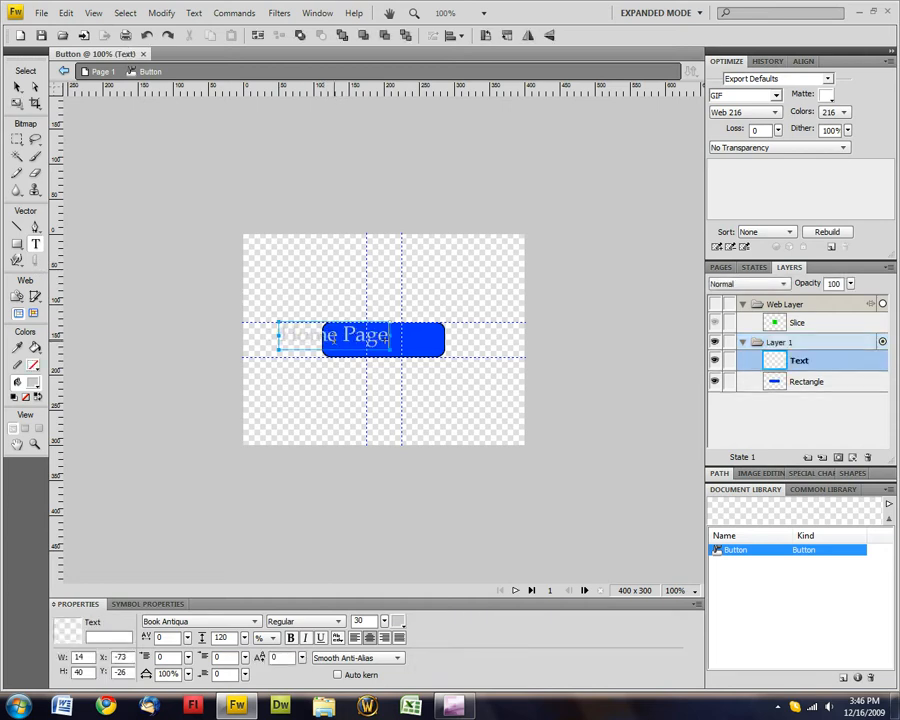
{"action": "left_click", "coordinate": [17, 86]}
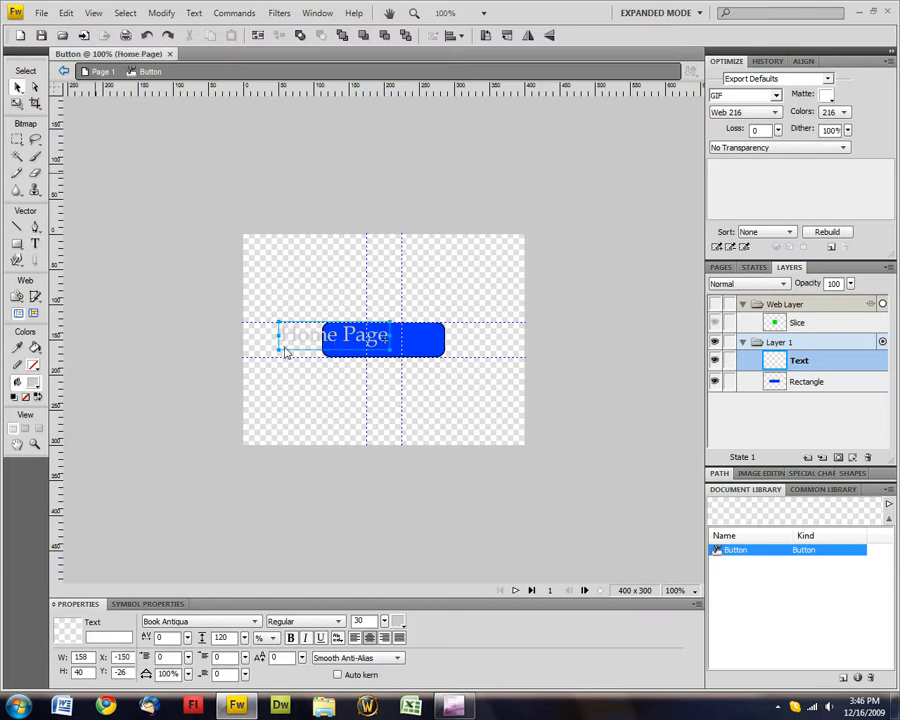
{"action": "left_click_drag", "start_coordinate": [302, 345], "coordinate": [355, 345]}
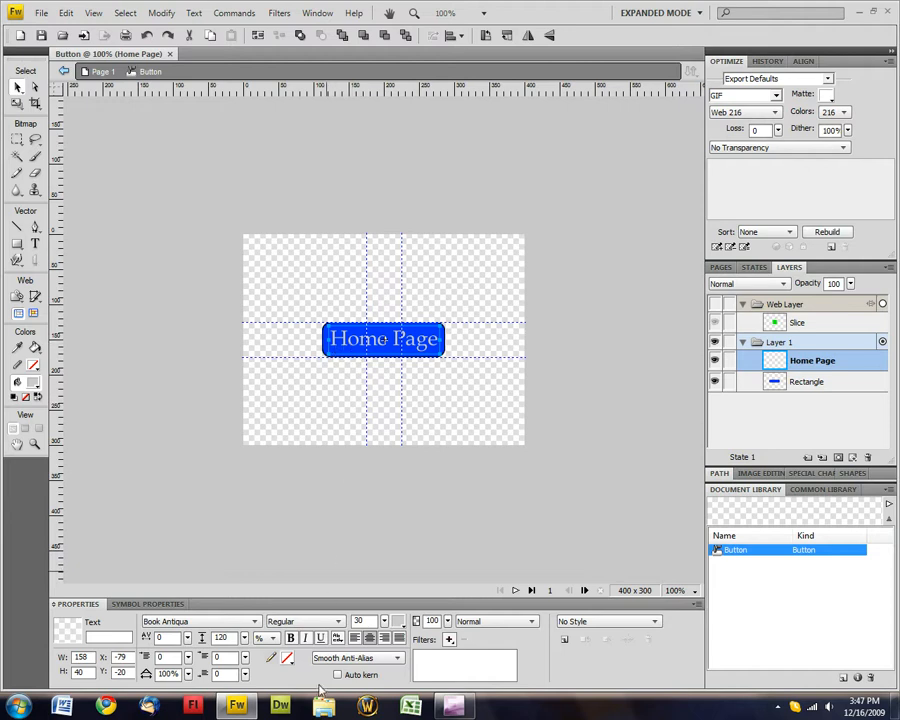
Step: Add a dark stroke around the "Home Page" text
{"action": "left_click", "coordinate": [288, 659]}
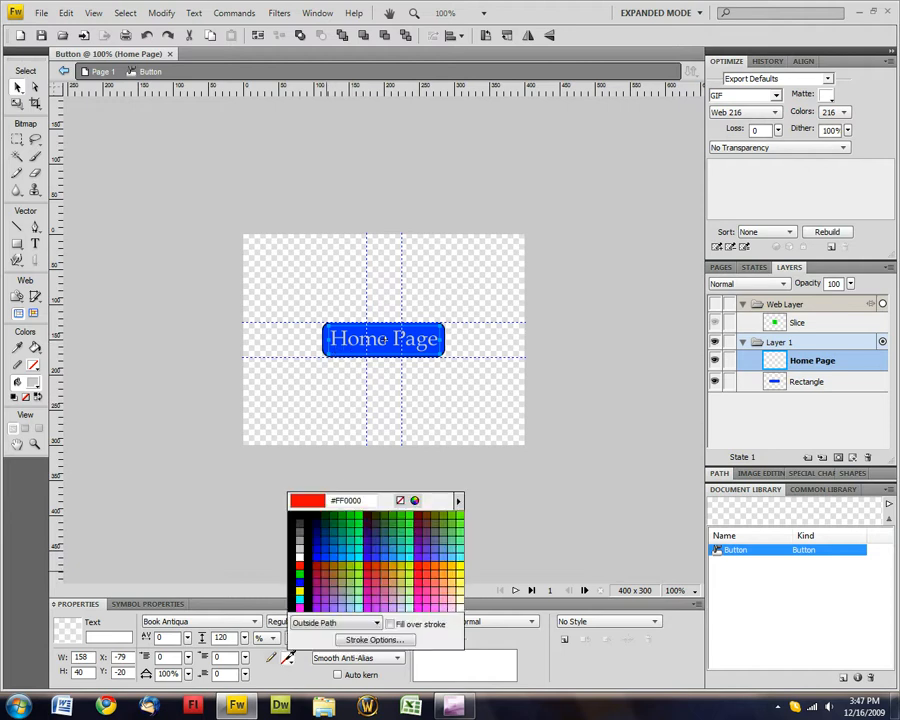
{"action": "left_click", "coordinate": [303, 517]}
{"action": "left_click", "coordinate": [357, 376]}
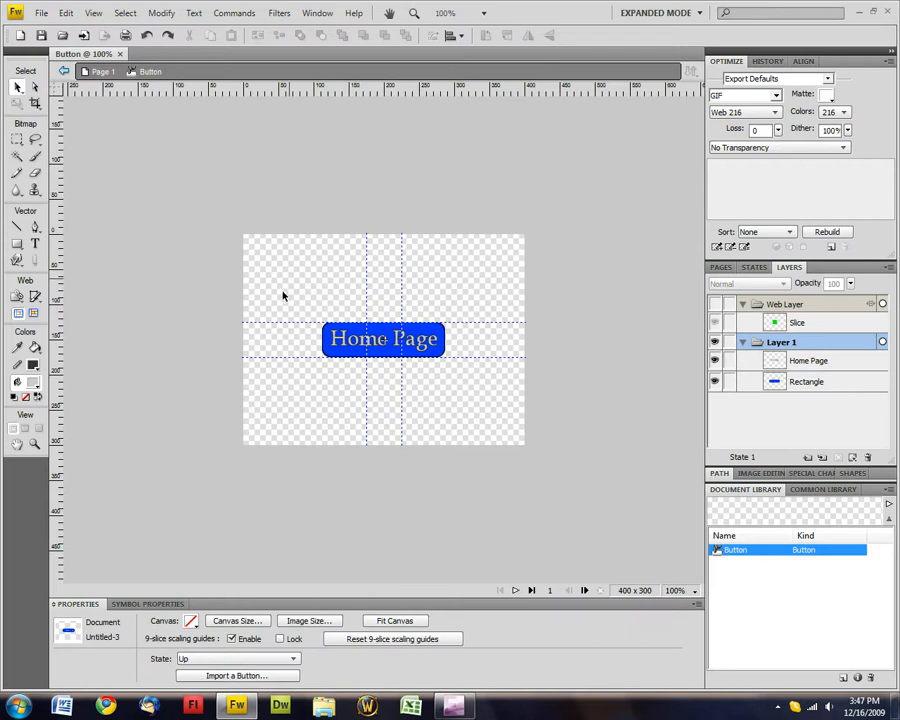
Step: Switch the button symbol to its Over state and copy the Up graphic into it
{"action": "left_click", "coordinate": [808, 383]}
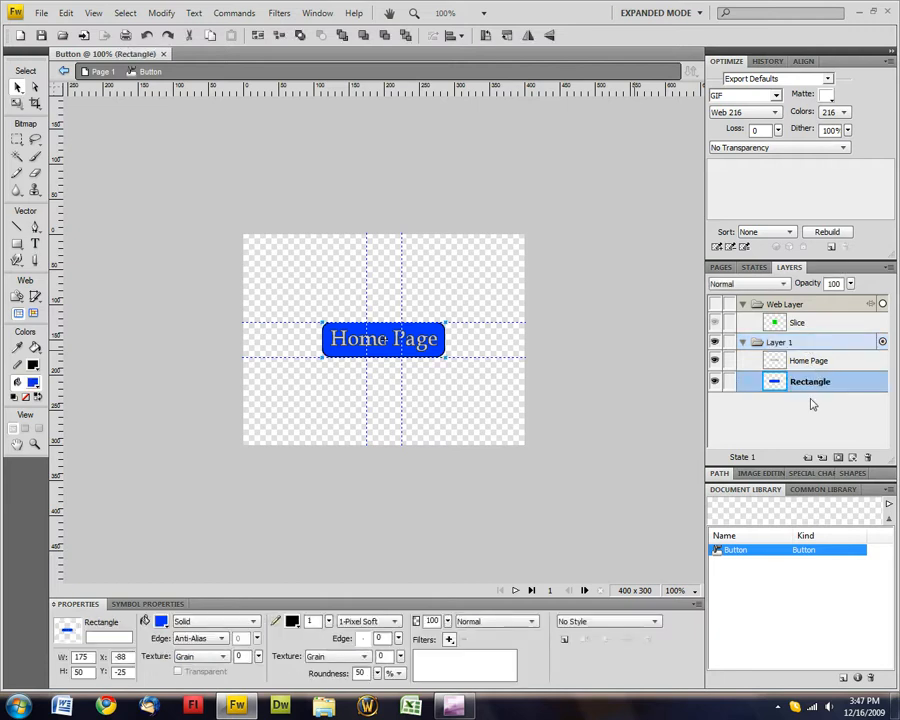
{"action": "left_click", "coordinate": [488, 289]}
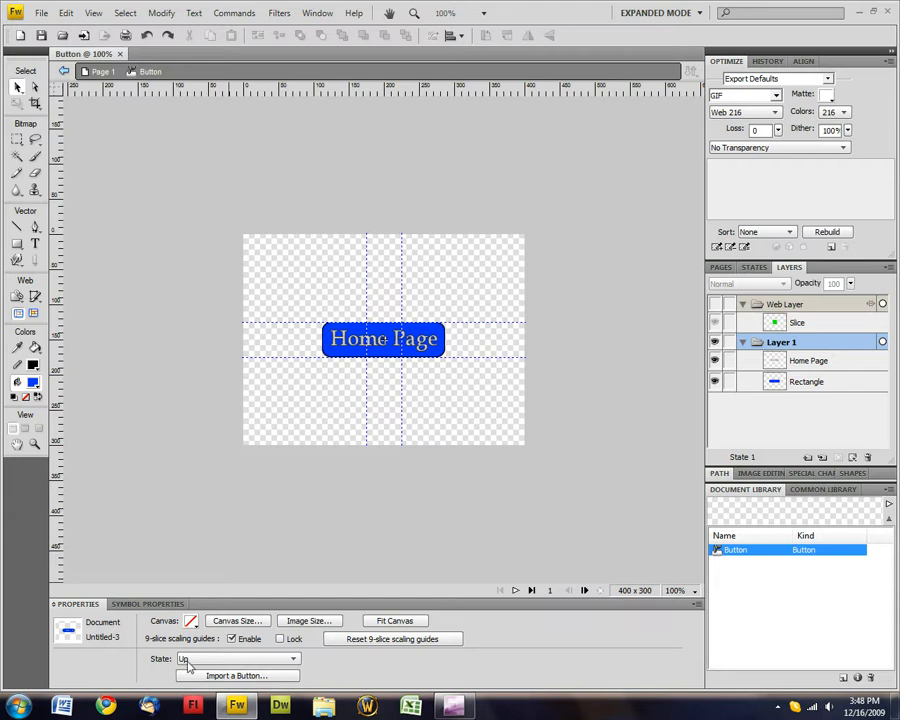
{"action": "left_click", "coordinate": [294, 660]}
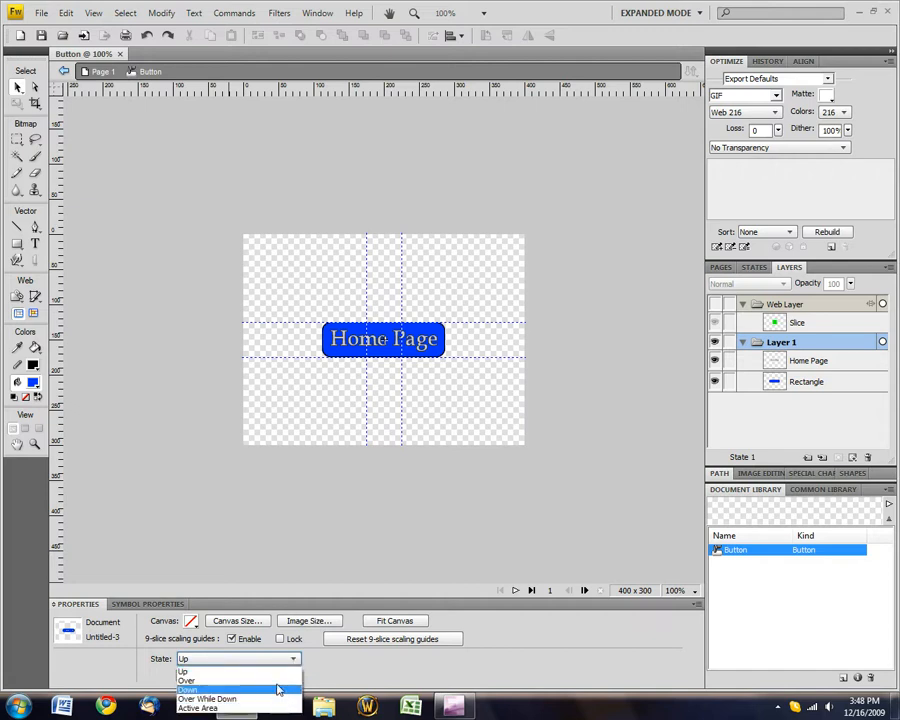
{"action": "left_click", "coordinate": [279, 681]}
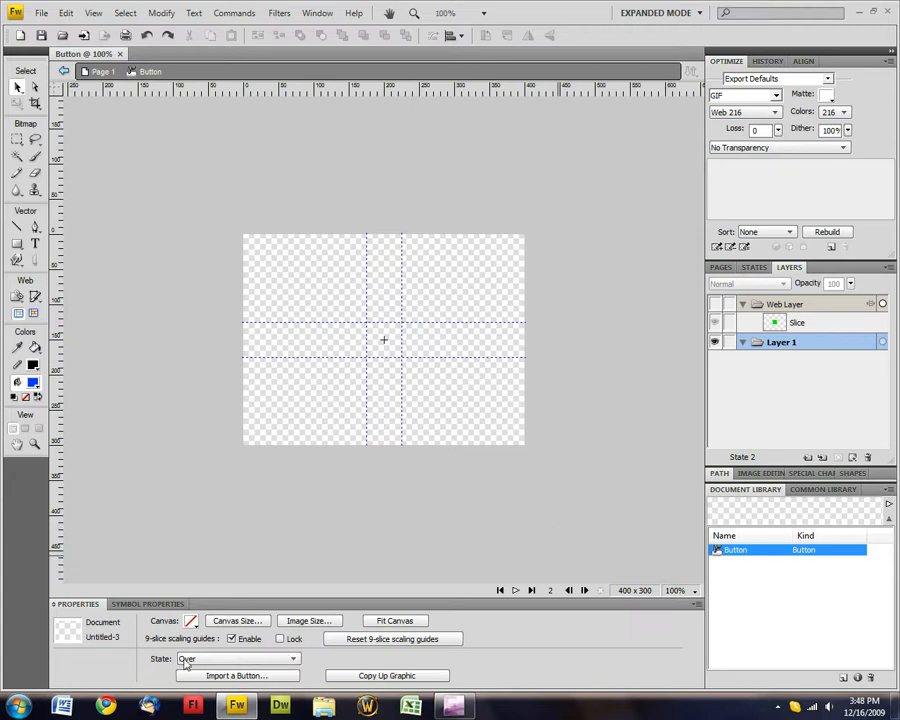
{"action": "left_click", "coordinate": [379, 677]}
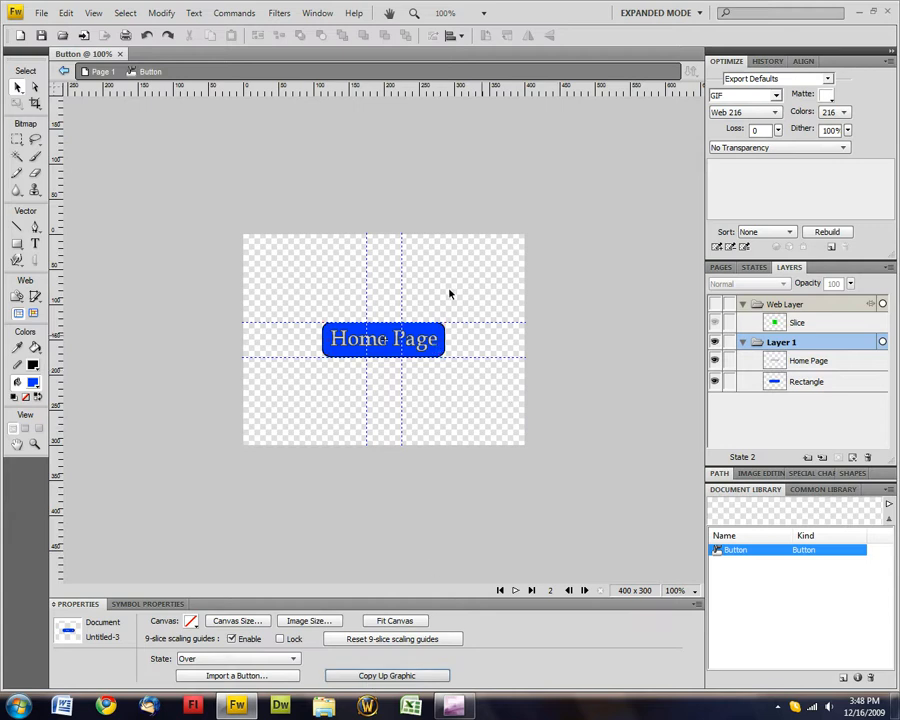
Step: Compare the copied graphic in the Over state with the Up state by switching between the two
{"action": "left_click", "coordinate": [268, 663]}
{"action": "left_click", "coordinate": [240, 667]}
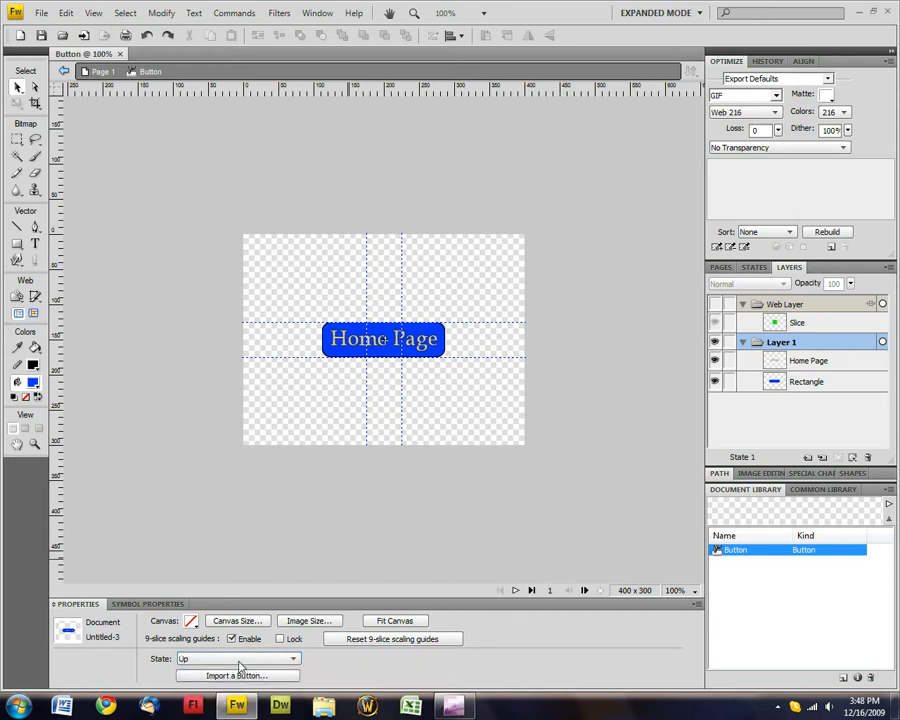
{"action": "left_click", "coordinate": [240, 667]}
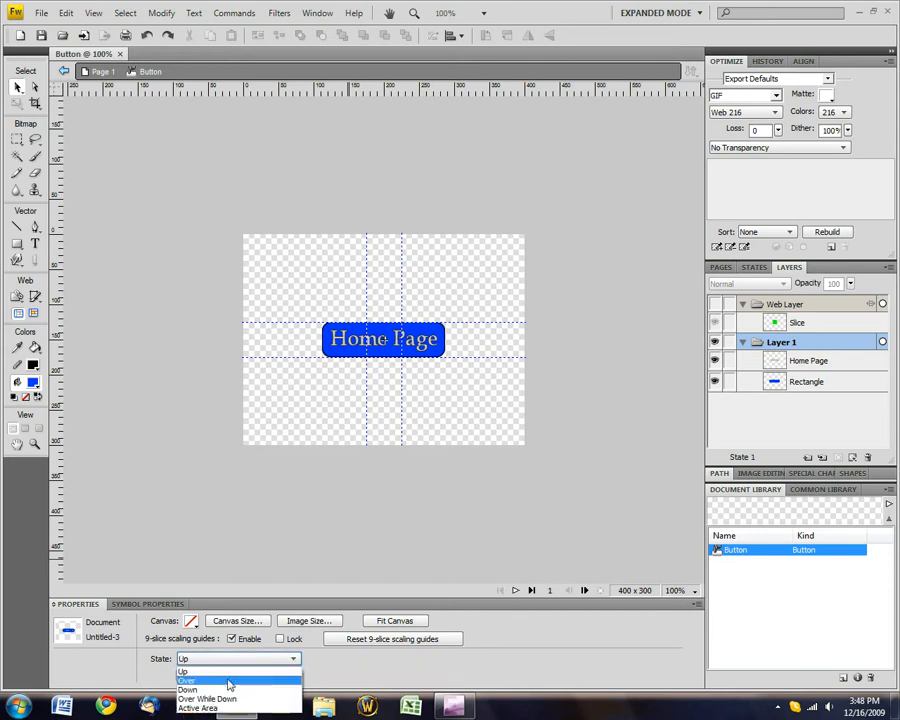
{"action": "left_click", "coordinate": [230, 678]}
{"action": "left_click", "coordinate": [226, 662]}
{"action": "left_click", "coordinate": [220, 668]}
{"action": "left_click", "coordinate": [224, 658]}
{"action": "left_click", "coordinate": [215, 678]}
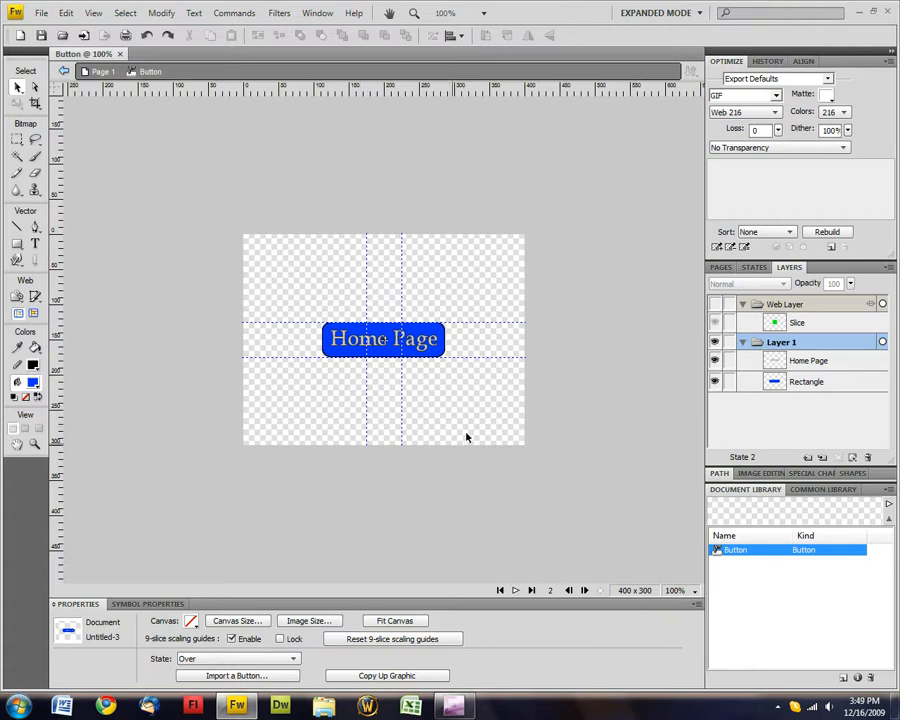
Step: Set the rectangle's fill in the Over state to cyan #00FFFF
{"action": "left_click", "coordinate": [376, 358]}
{"action": "left_click", "coordinate": [376, 358]}
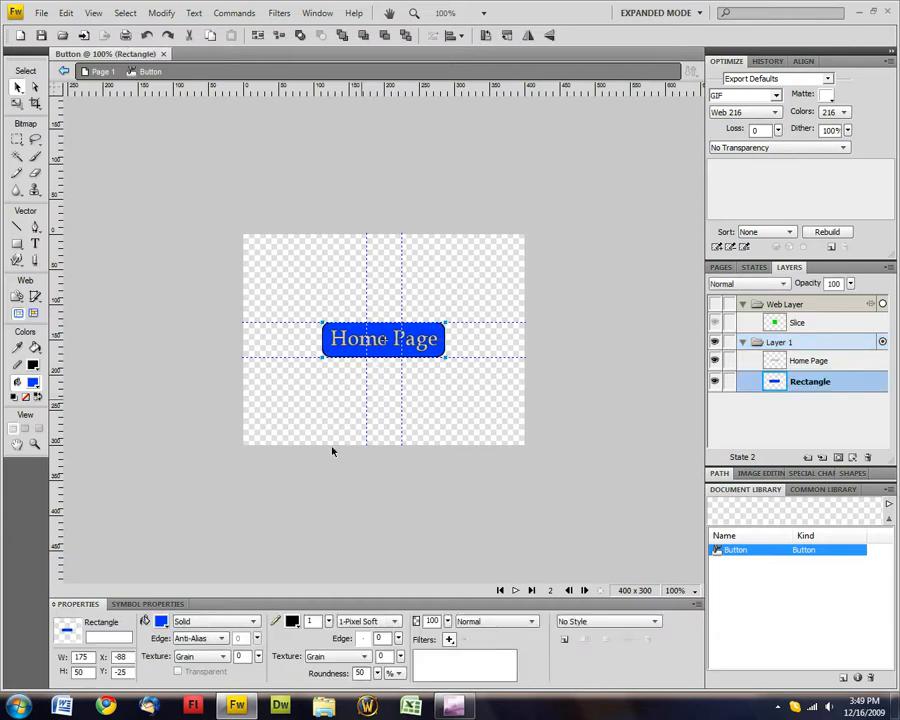
{"action": "left_click", "coordinate": [161, 622]}
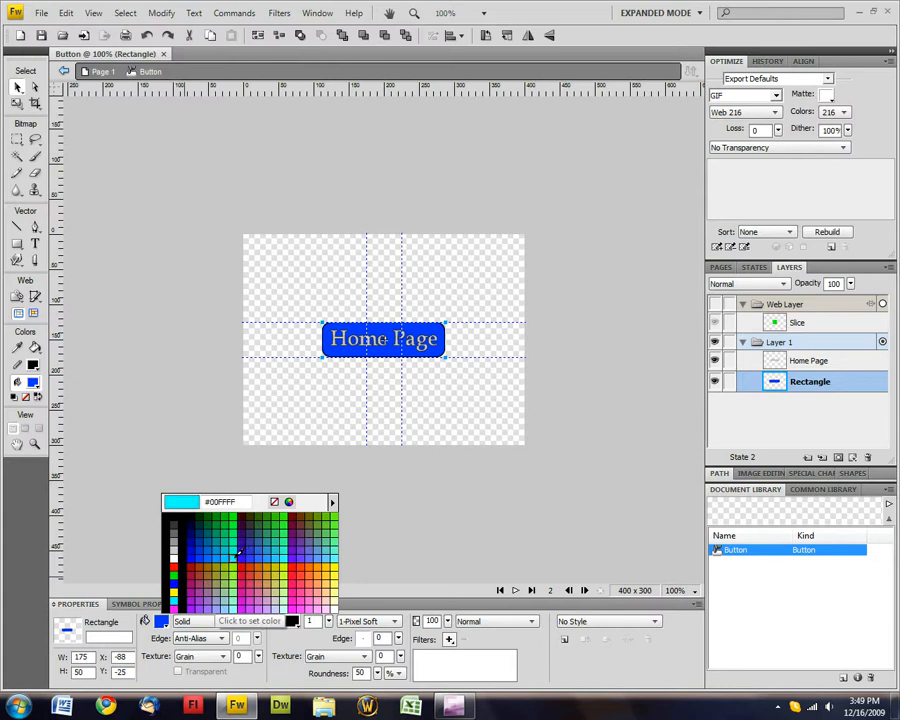
{"action": "left_click", "coordinate": [238, 553]}
{"action": "left_click", "coordinate": [319, 388]}
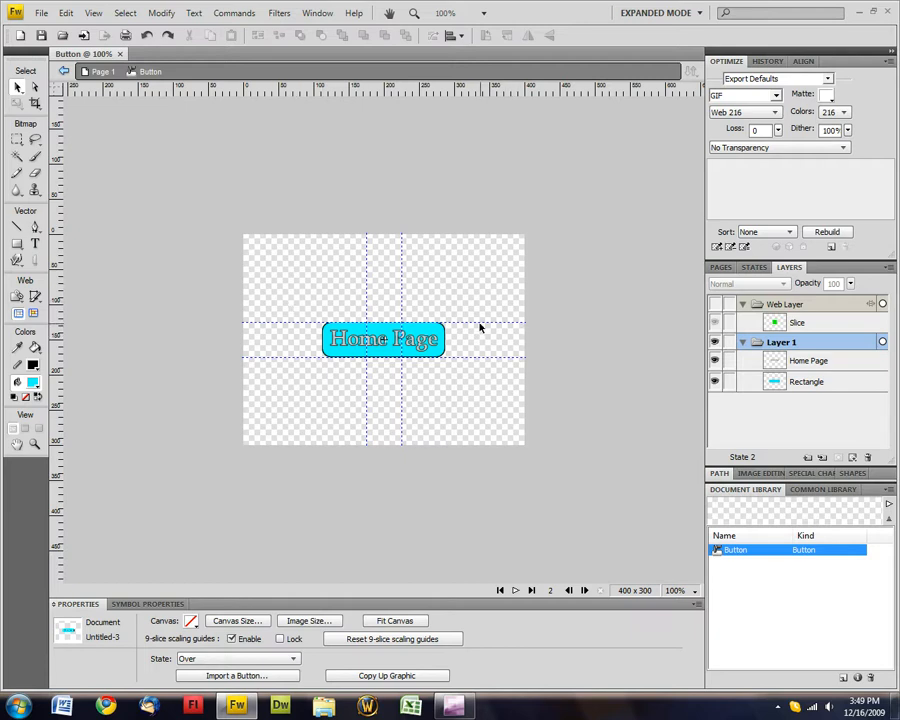
{"action": "left_click", "coordinate": [437, 340]}
Step: Check the recoloured Over state against the Up state and return from the symbol to Page 1
{"action": "left_click", "coordinate": [210, 662]}
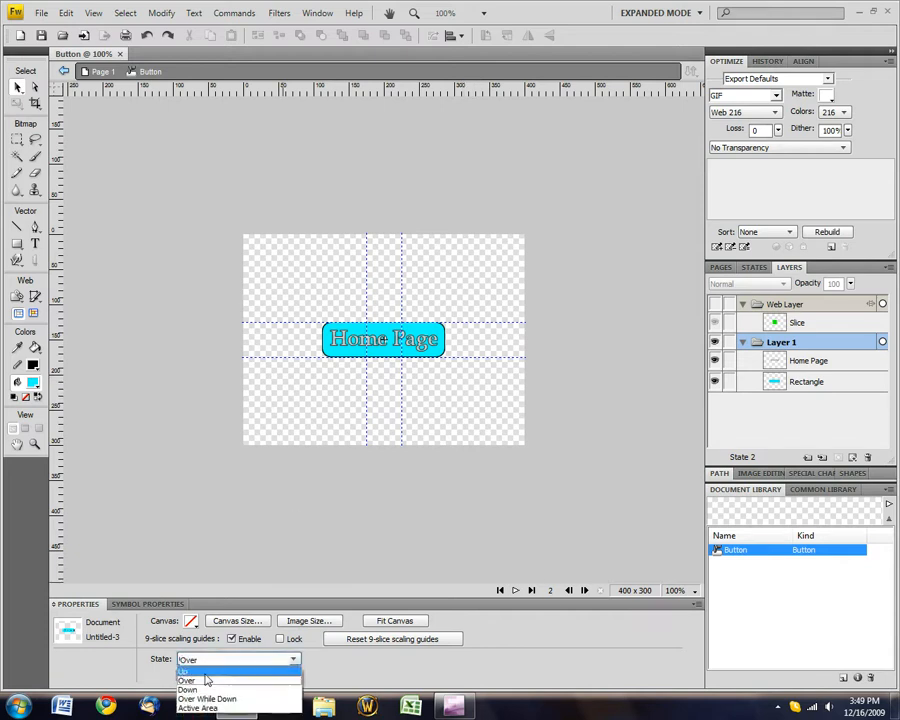
{"action": "left_click", "coordinate": [209, 668]}
{"action": "left_click", "coordinate": [209, 660]}
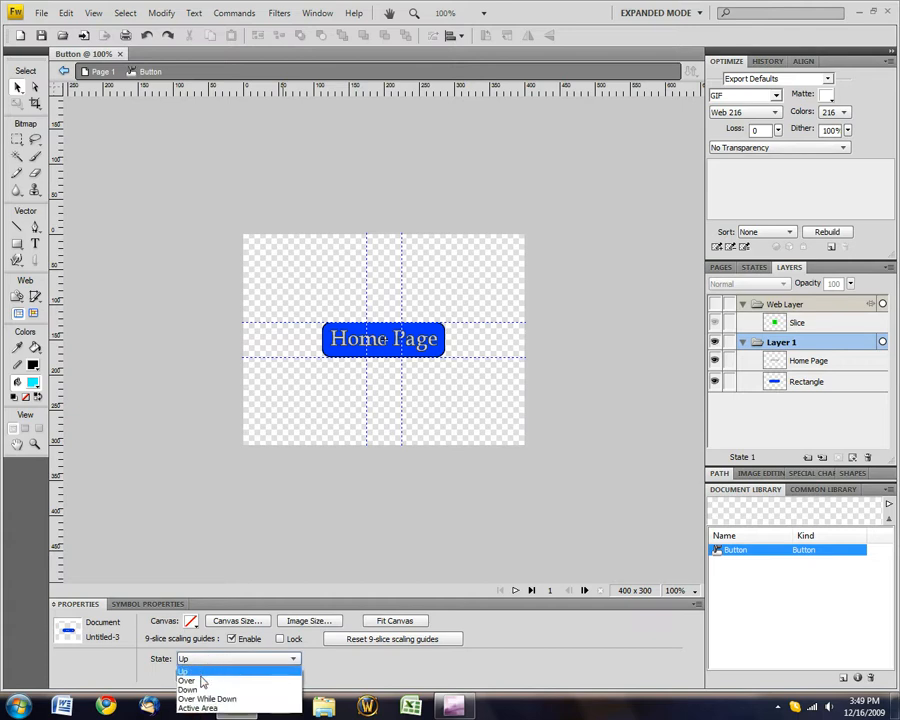
{"action": "left_click", "coordinate": [201, 682]}
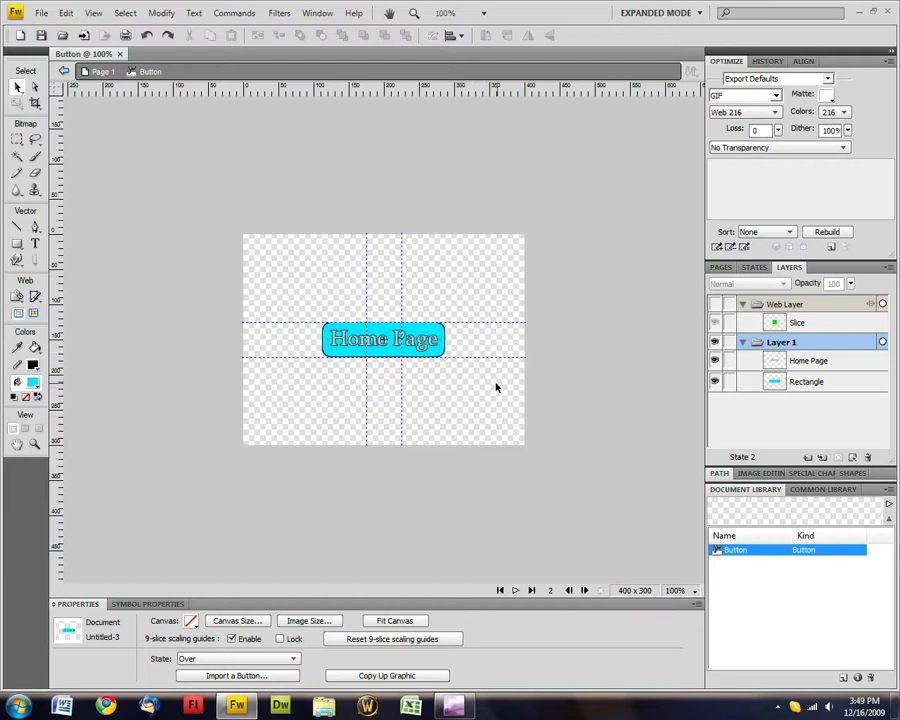
{"action": "left_click", "coordinate": [100, 73]}
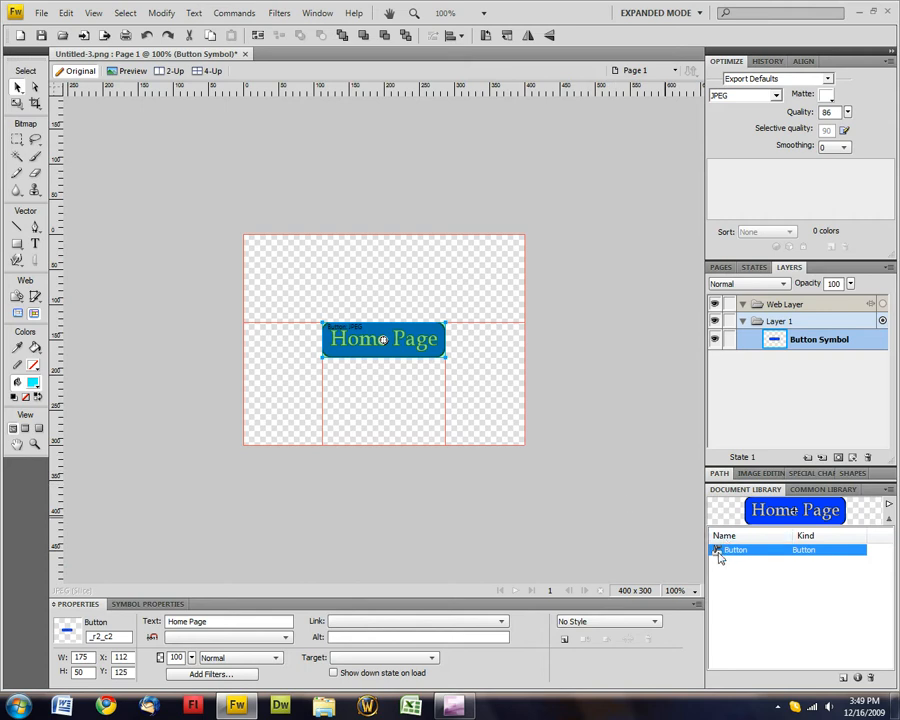
Step: Add a second Button instance from the document library and line both up near the canvas's upper edge, at about X 11 and X 206, Y 19
{"action": "left_click_drag", "start_coordinate": [687, 540], "coordinate": [408, 409]}
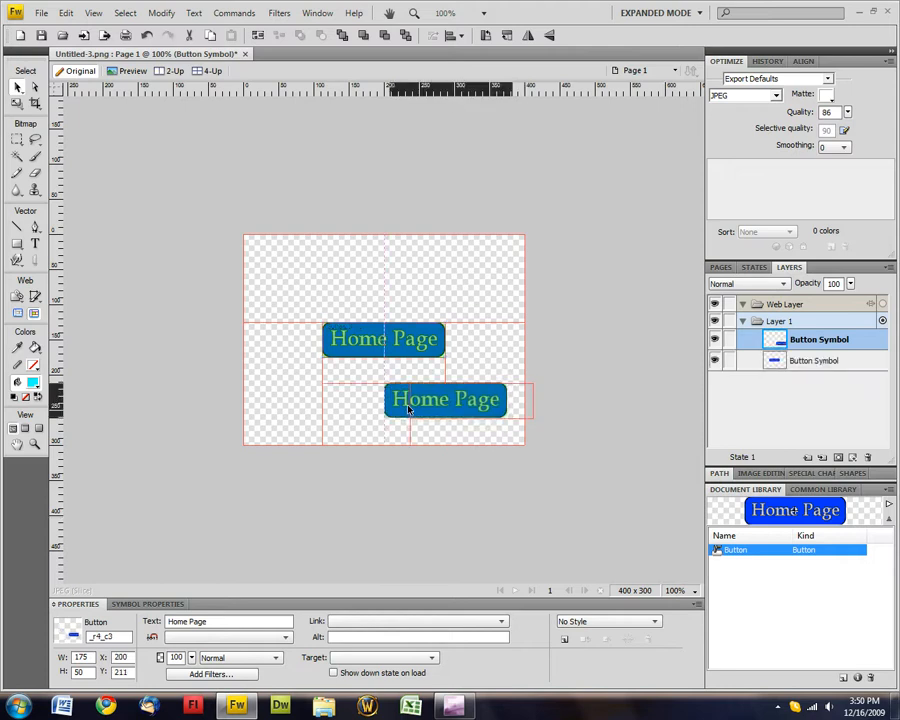
{"action": "left_click_drag", "start_coordinate": [405, 347], "coordinate": [326, 271]}
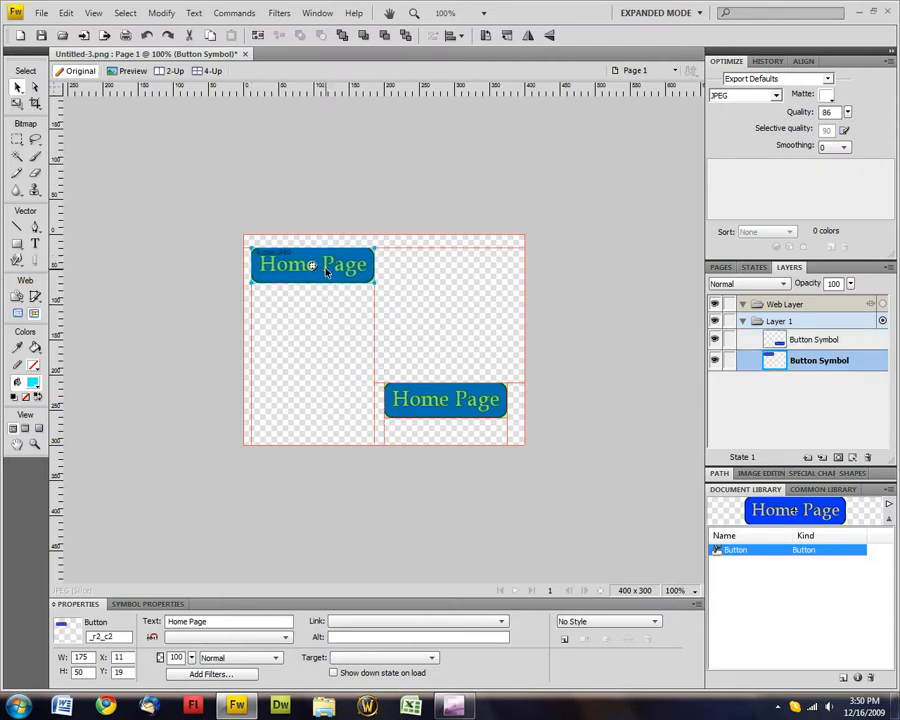
{"action": "left_click", "coordinate": [445, 416]}
{"action": "left_click_drag", "start_coordinate": [443, 418], "coordinate": [447, 283]}
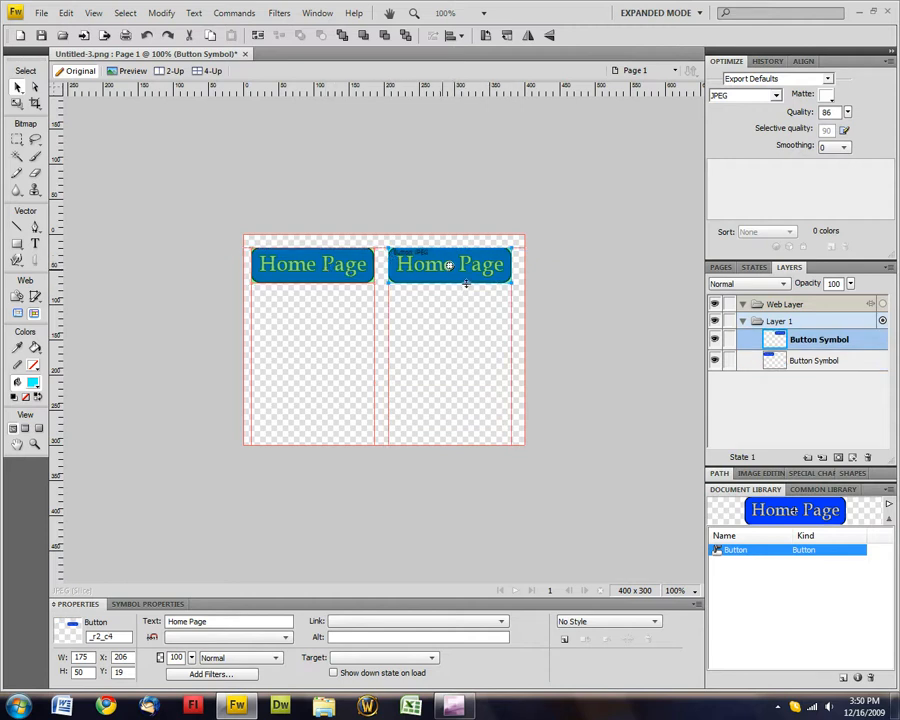
Step: View the buttons with the Web Layer hidden, show it again, and preview the page in the browser
{"action": "left_click", "coordinate": [714, 303]}
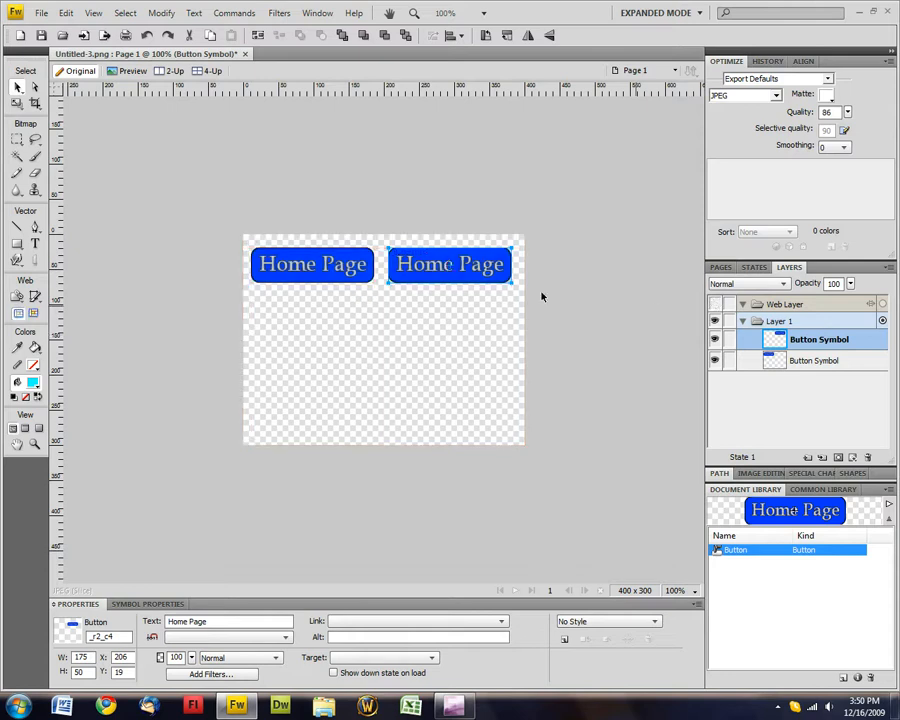
{"action": "left_click", "coordinate": [714, 304]}
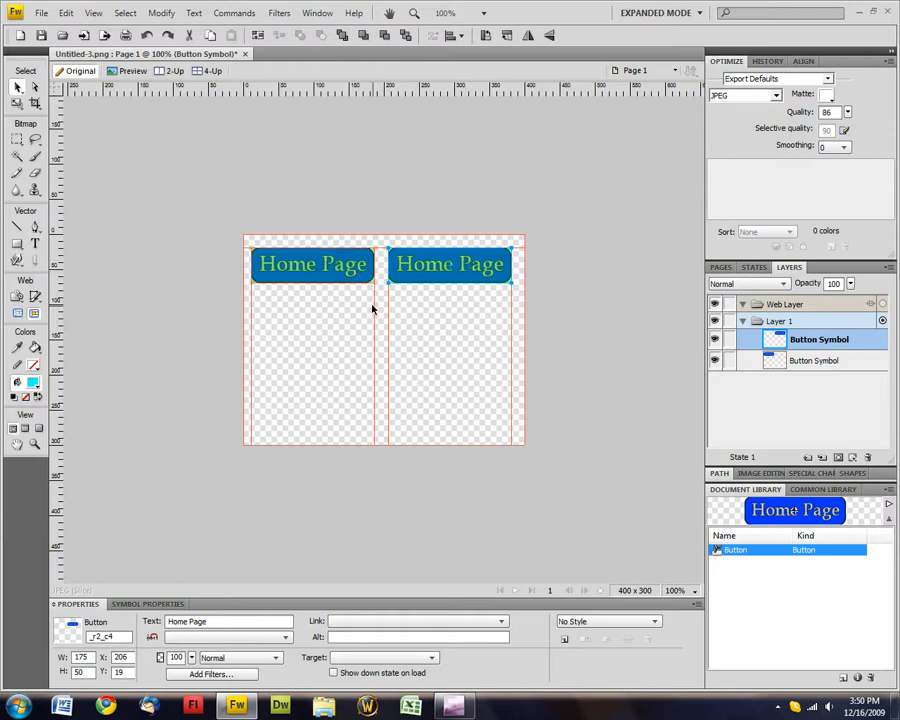
{"action": "key", "text": "F12"}
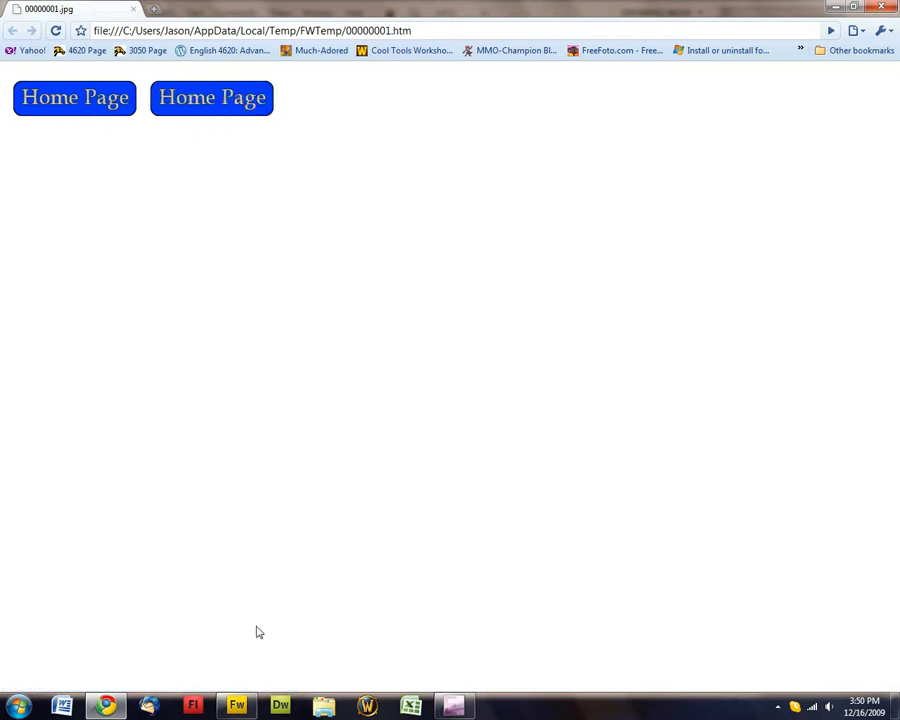
{"action": "left_click", "coordinate": [241, 709]}
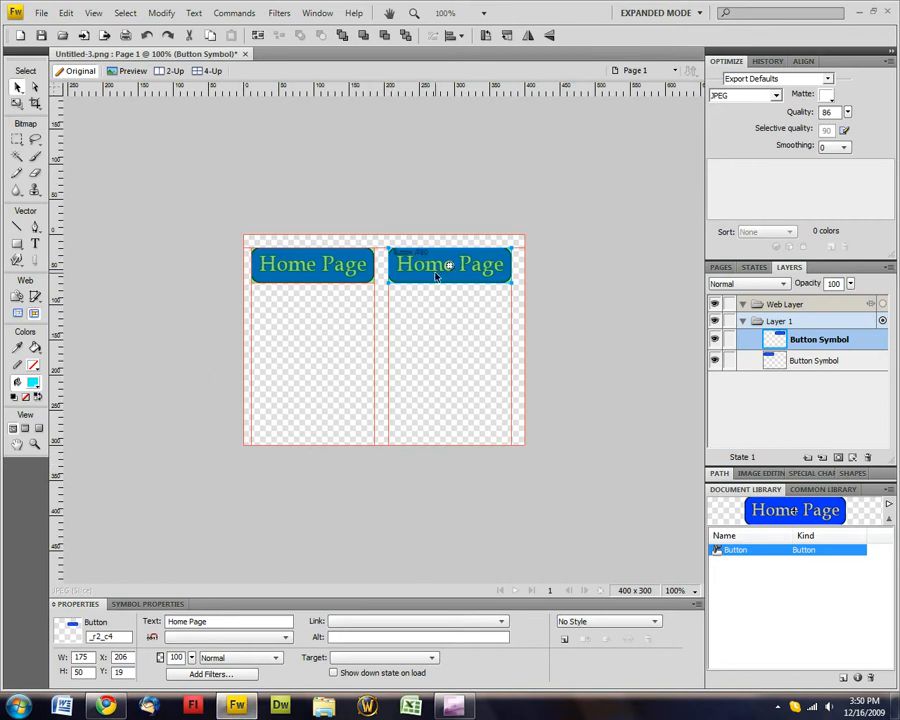
Step: Delete the second button instance and fit the canvas to the remaining button
{"action": "key", "text": "Delete"}
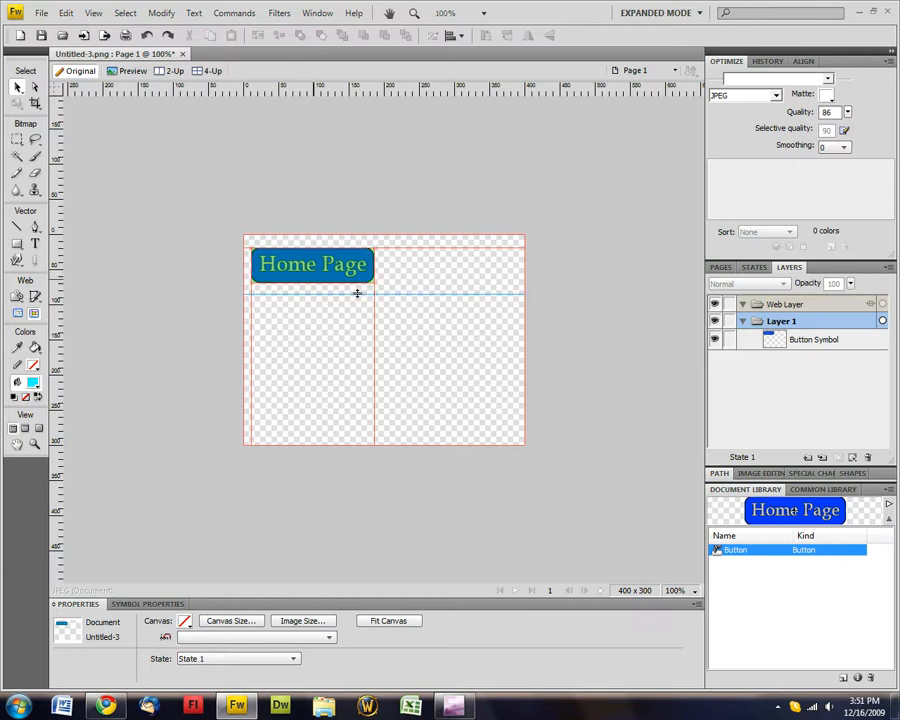
{"action": "left_click_drag", "start_coordinate": [309, 281], "coordinate": [410, 358]}
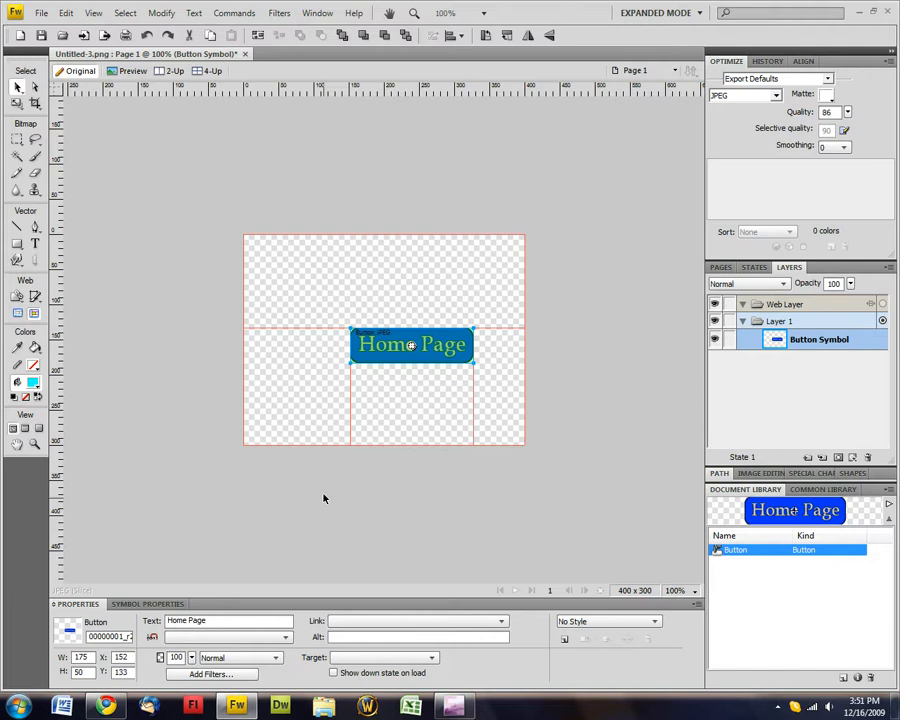
{"action": "left_click", "coordinate": [314, 460]}
{"action": "left_click", "coordinate": [378, 619]}
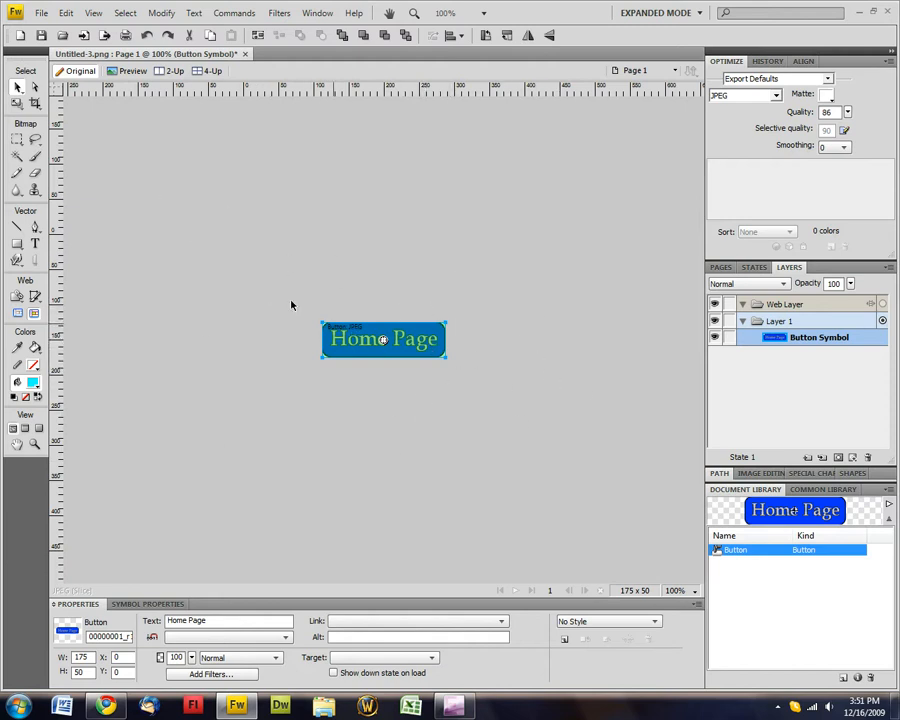
{"action": "left_click", "coordinate": [44, 13]}
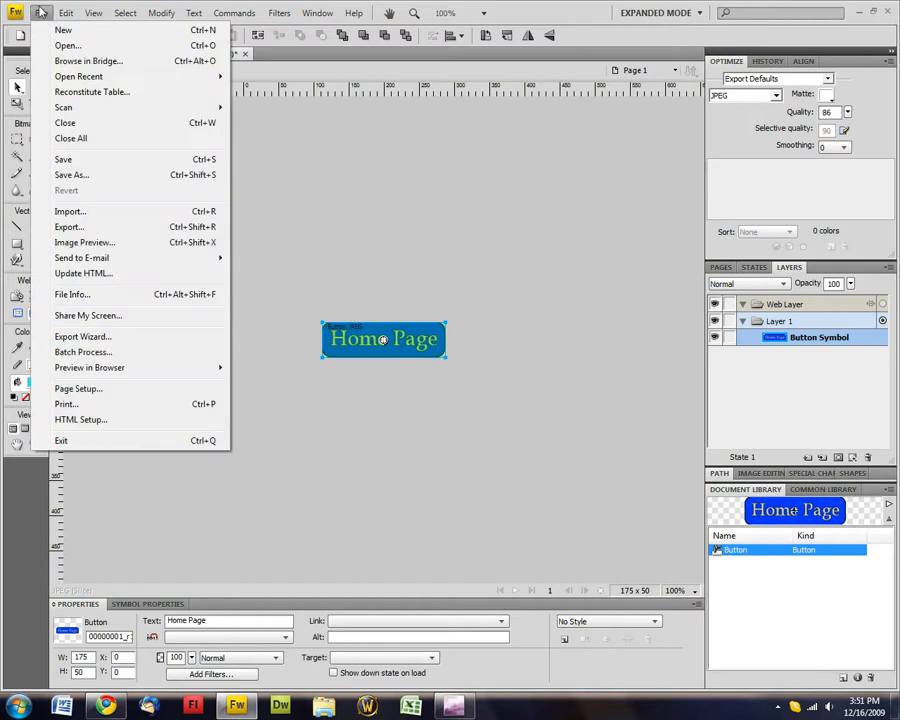
{"action": "left_click", "coordinate": [44, 13]}
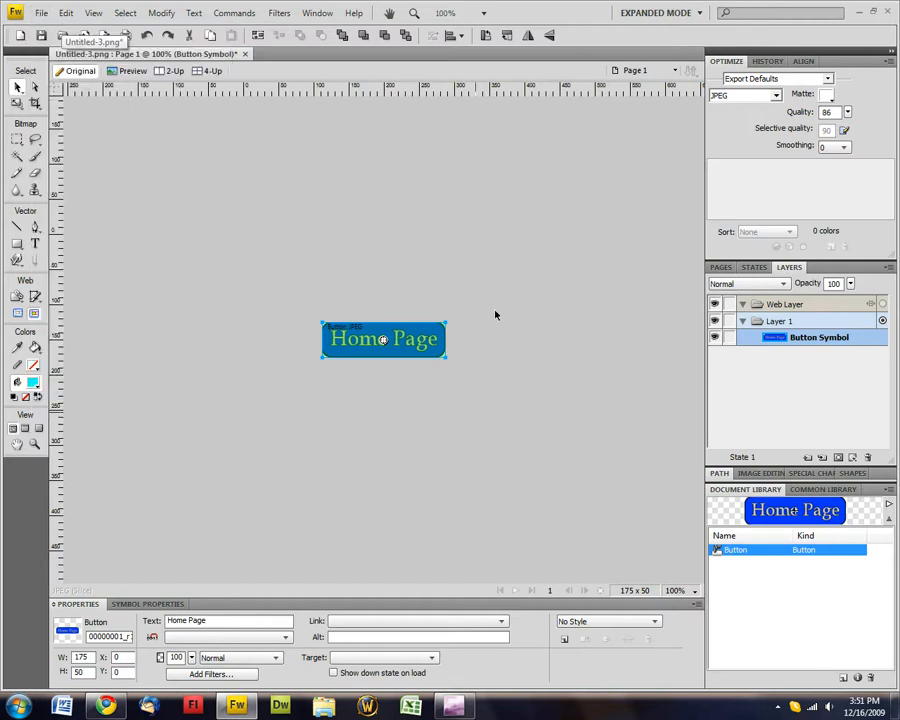